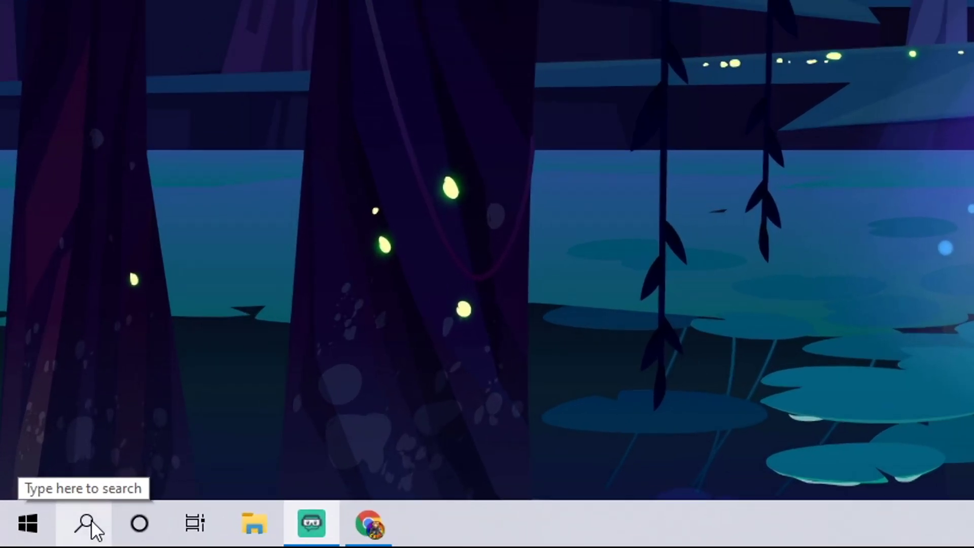
Find Game Mode through search and toggle it off and back on
click(38, 536)
text(game mo)
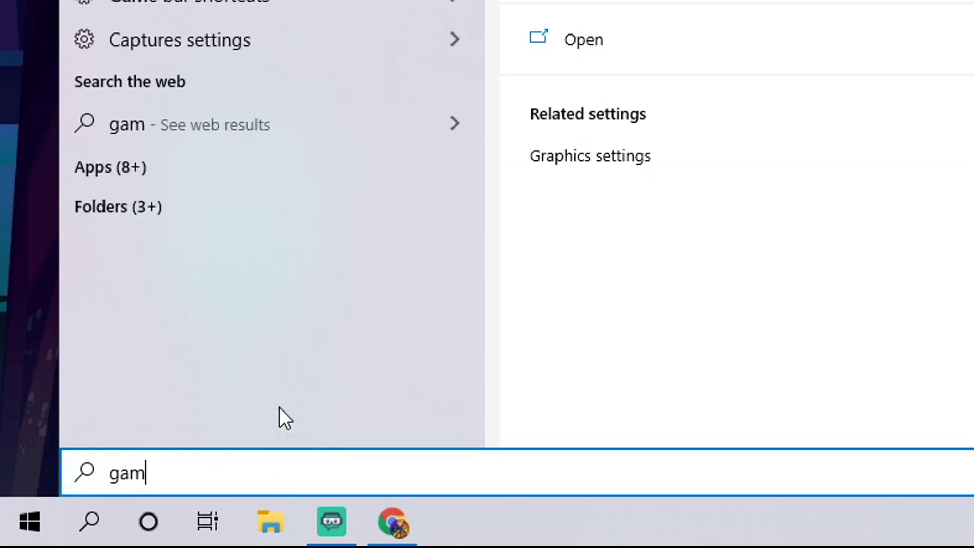
text(de)
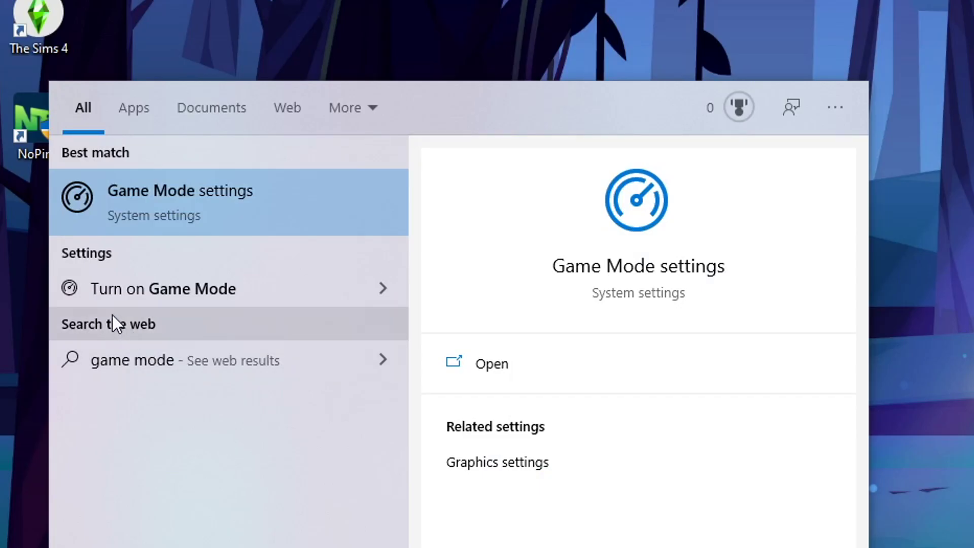
click(196, 195)
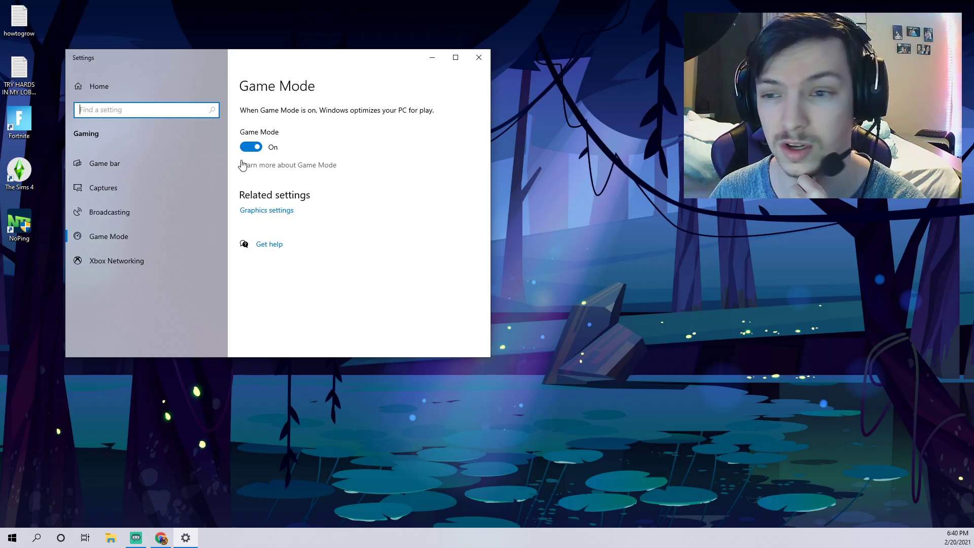
click(417, 251)
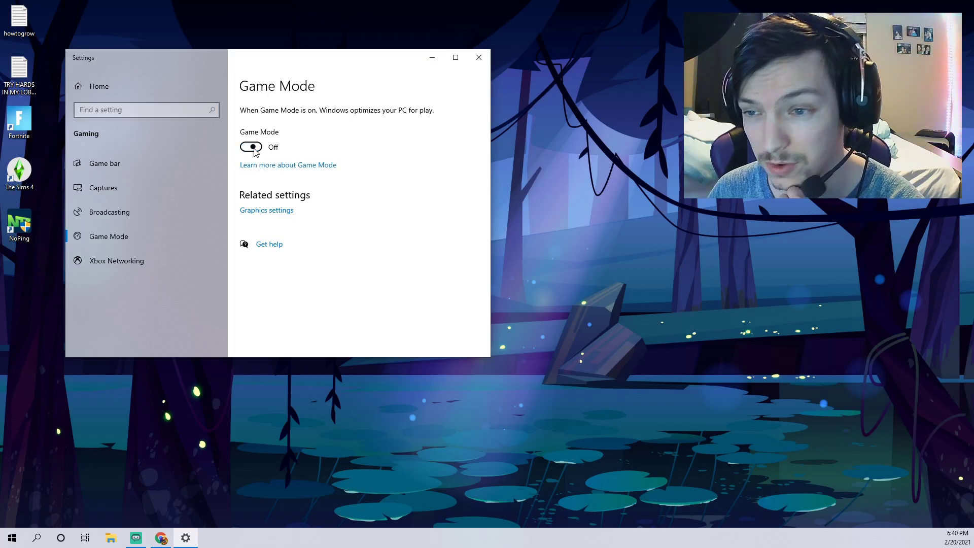
click(251, 147)
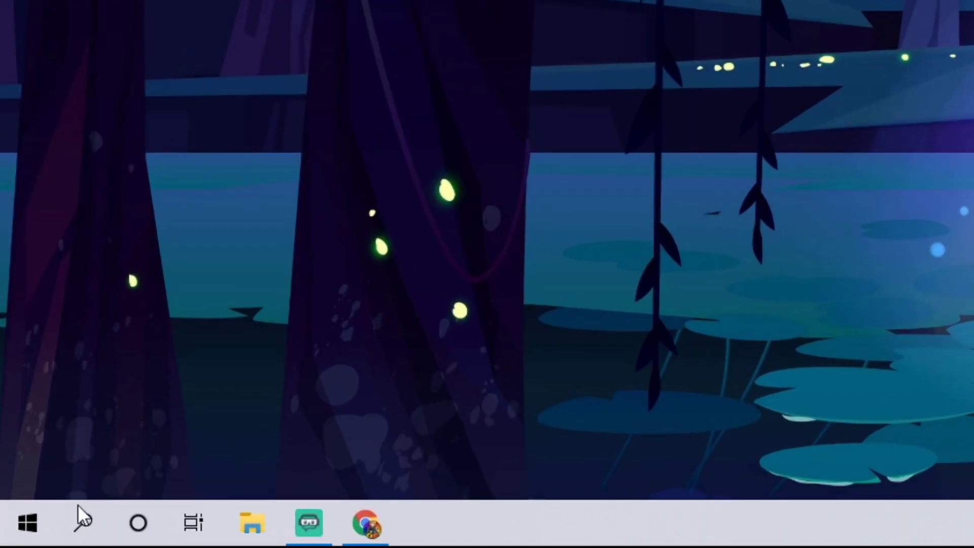
Search 'graph' and open the Graphics settings page
click(81, 518)
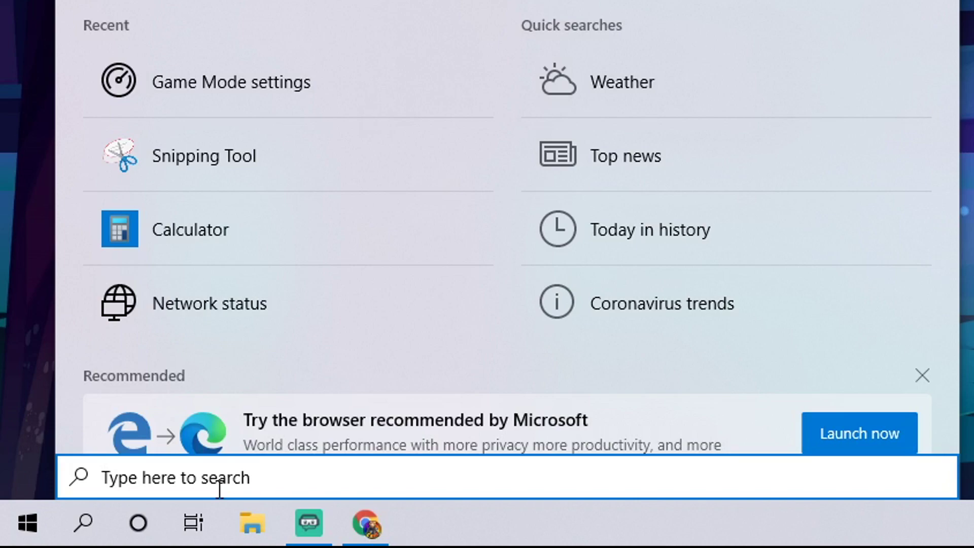
text(graph)
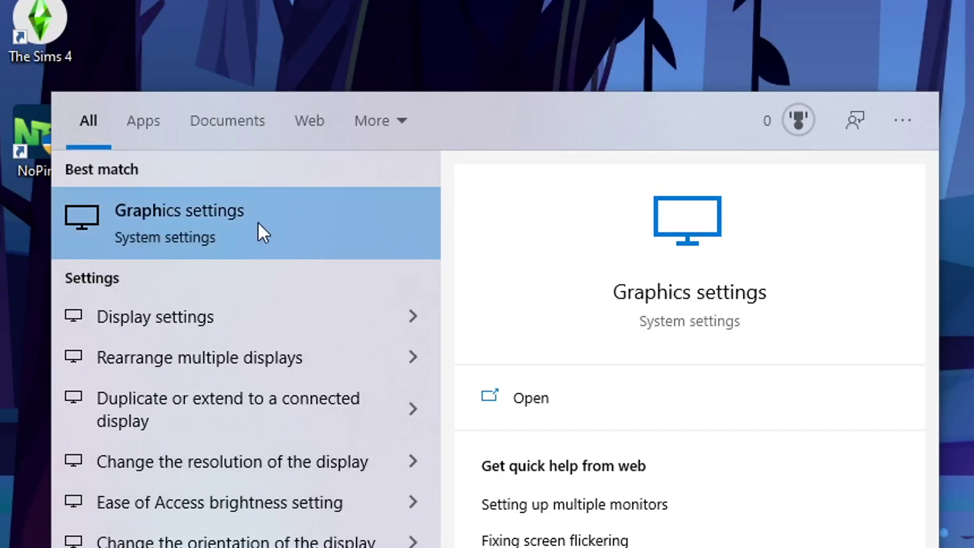
click(243, 229)
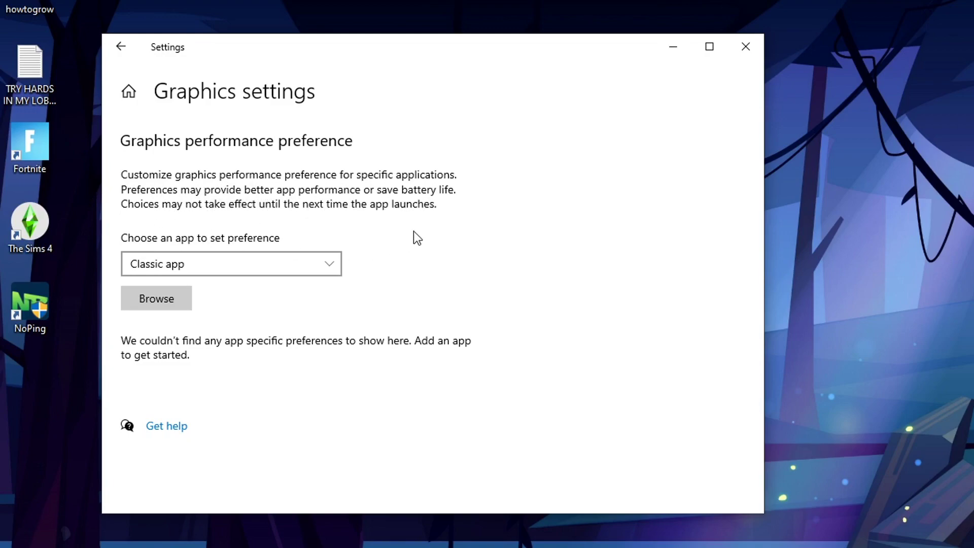
Browse the Desktop for the Fortnite shortcut and add it to the graphics list
click(154, 301)
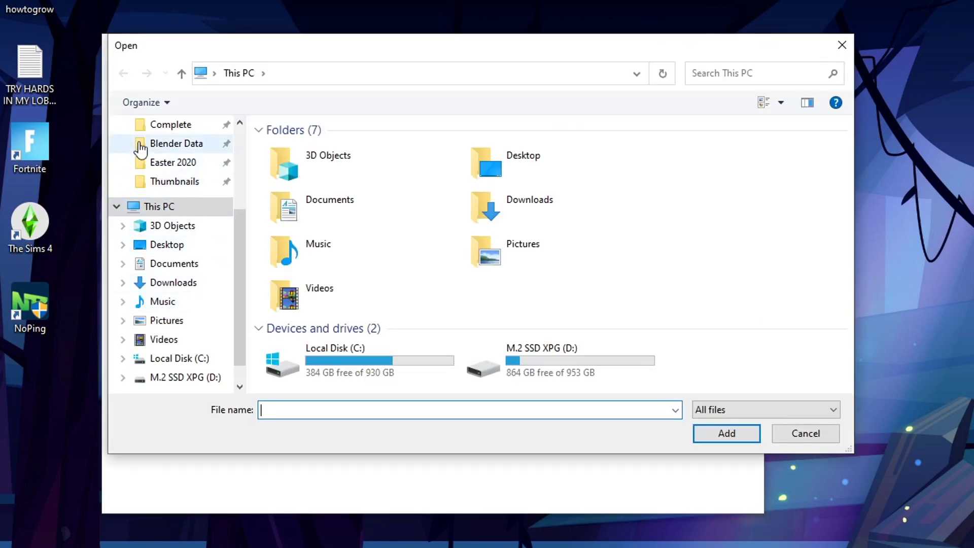
scroll(168, 223, up, 3)
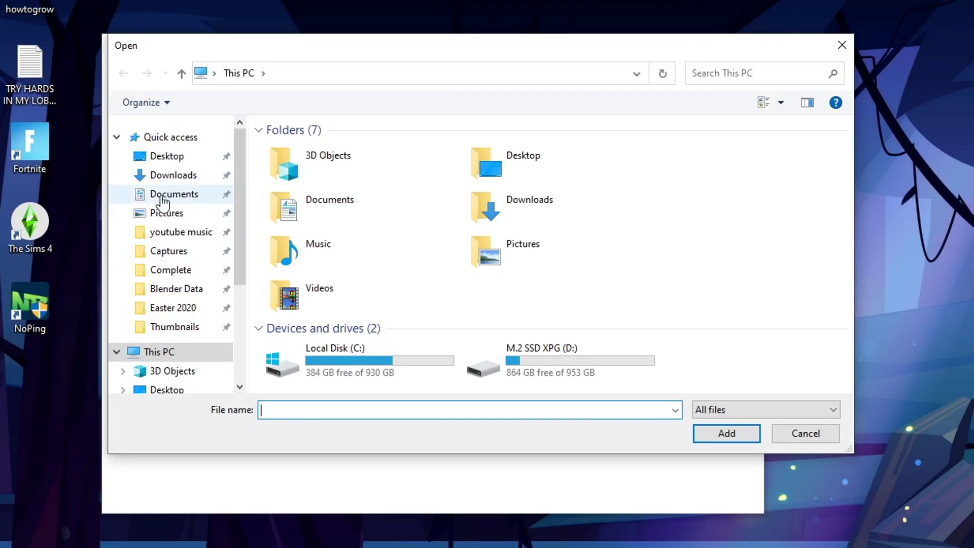
click(157, 156)
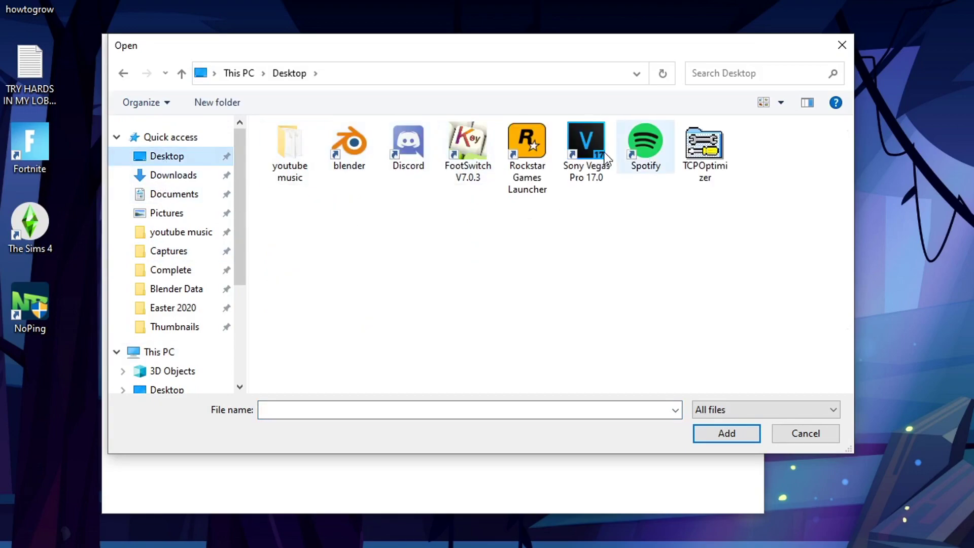
click(716, 72)
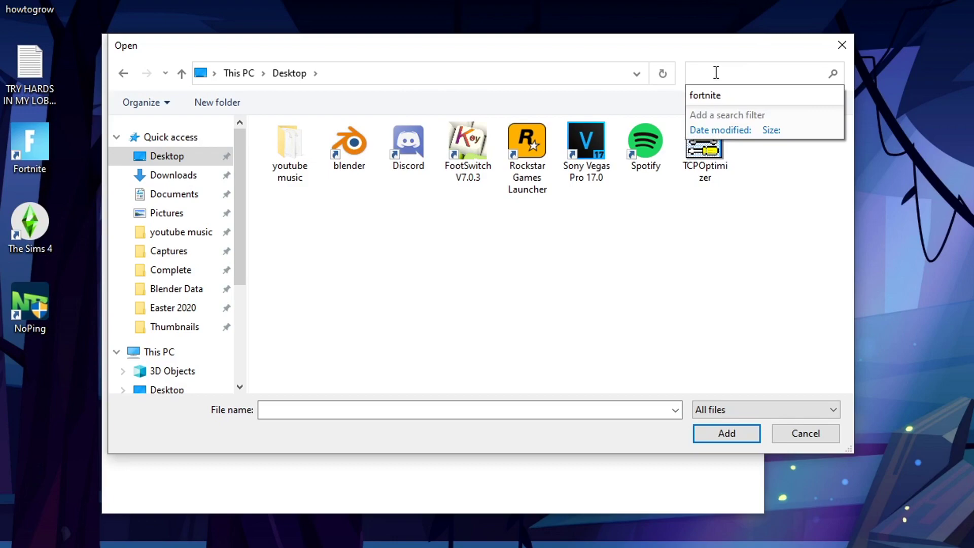
click(704, 97)
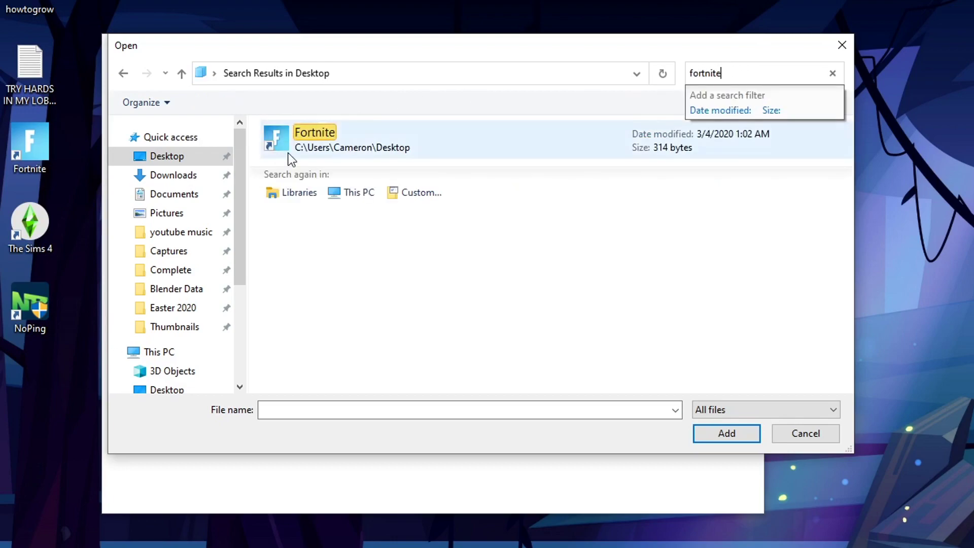
click(289, 133)
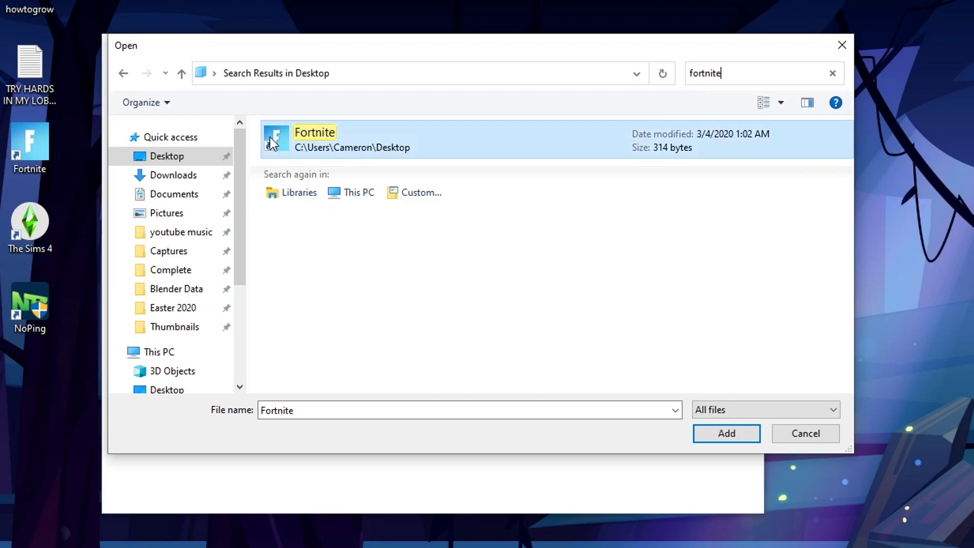
click(707, 434)
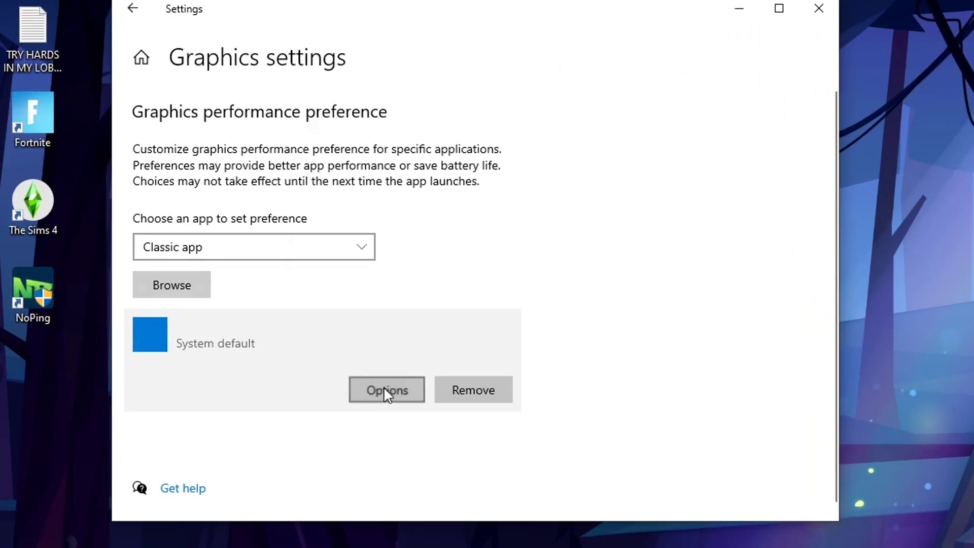
Change Fortnite's graphics preference from System default to High performance and save
click(385, 391)
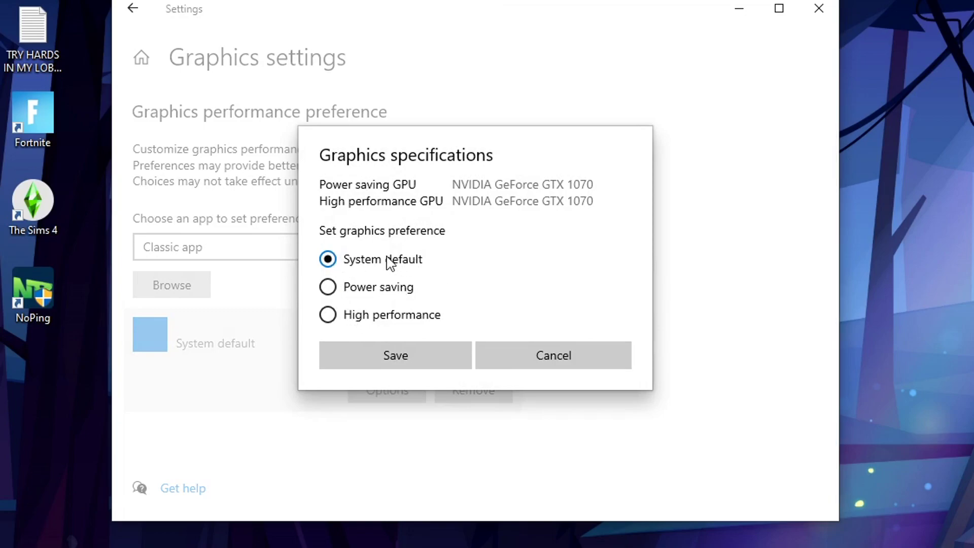
click(333, 319)
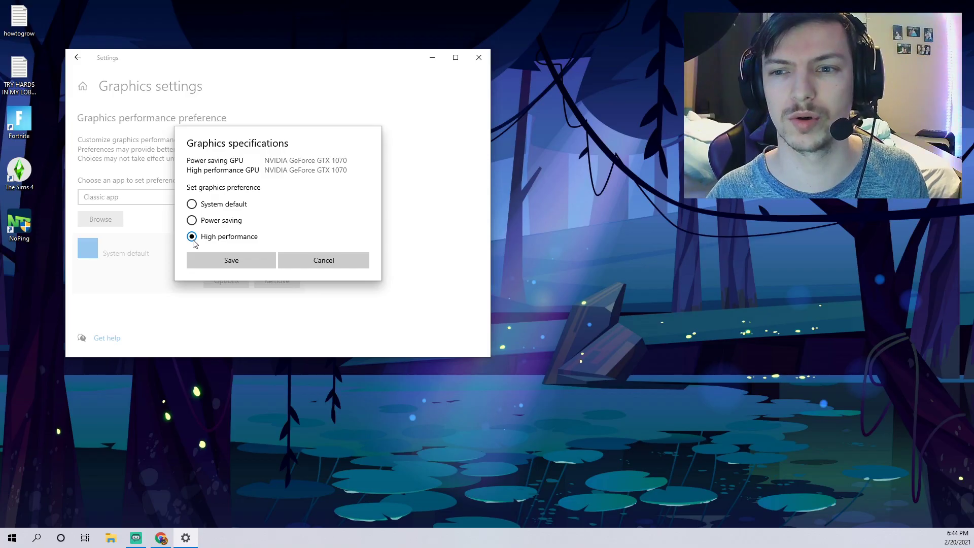
click(217, 260)
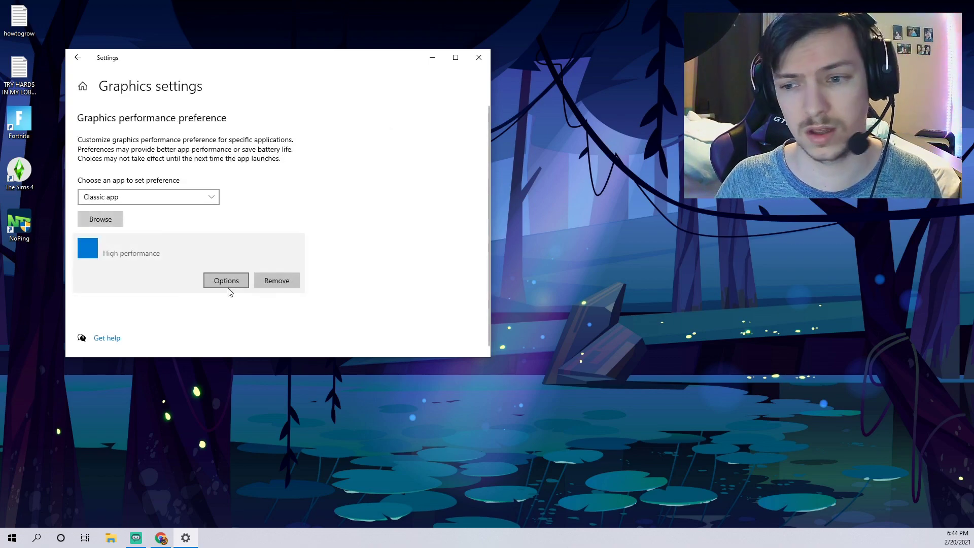
Search This PC for 'sim' and add The Sims 4 to the graphics list
click(90, 218)
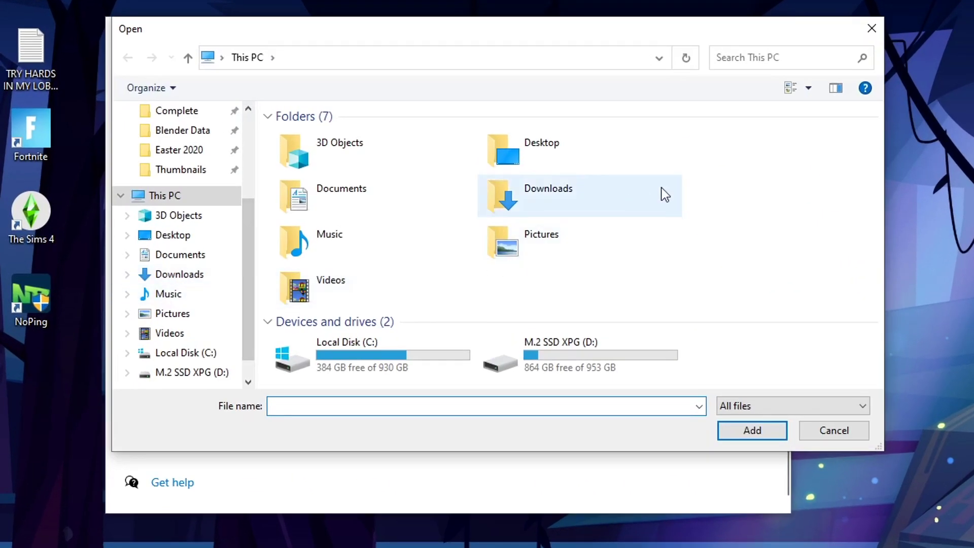
click(714, 65)
text(sims 4)
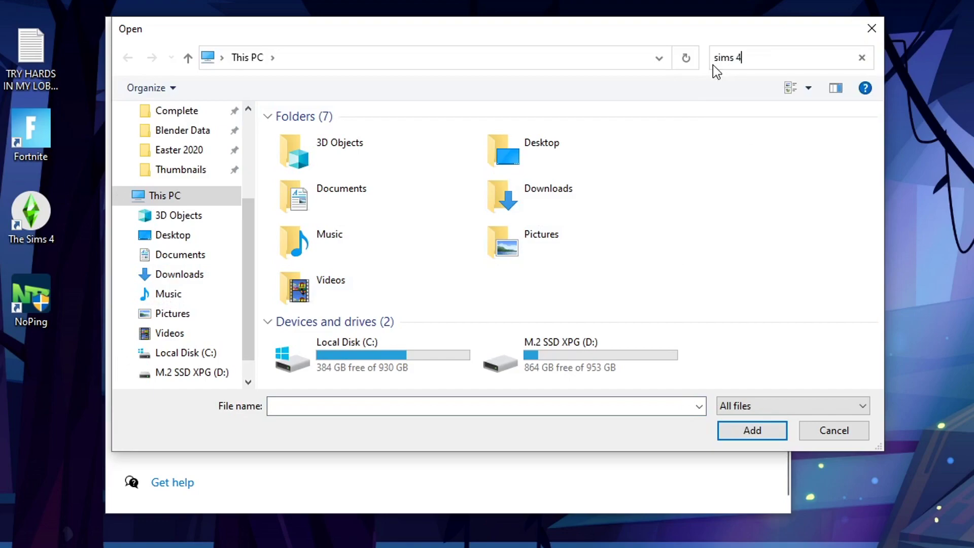
key(Return)
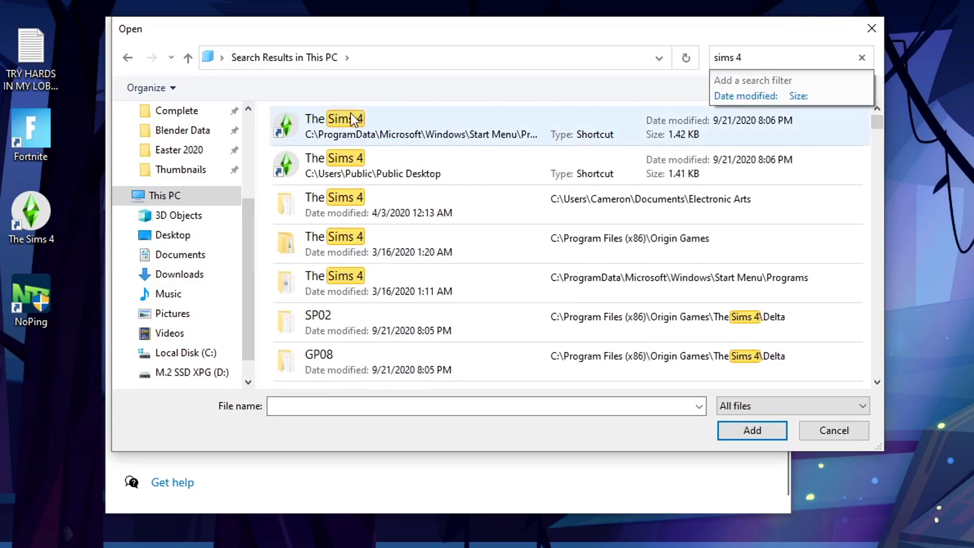
click(410, 130)
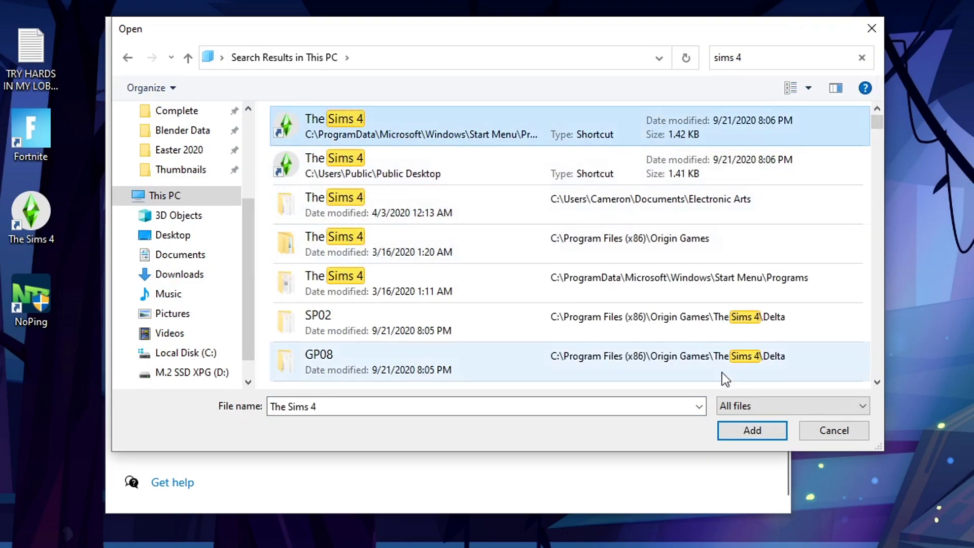
click(752, 431)
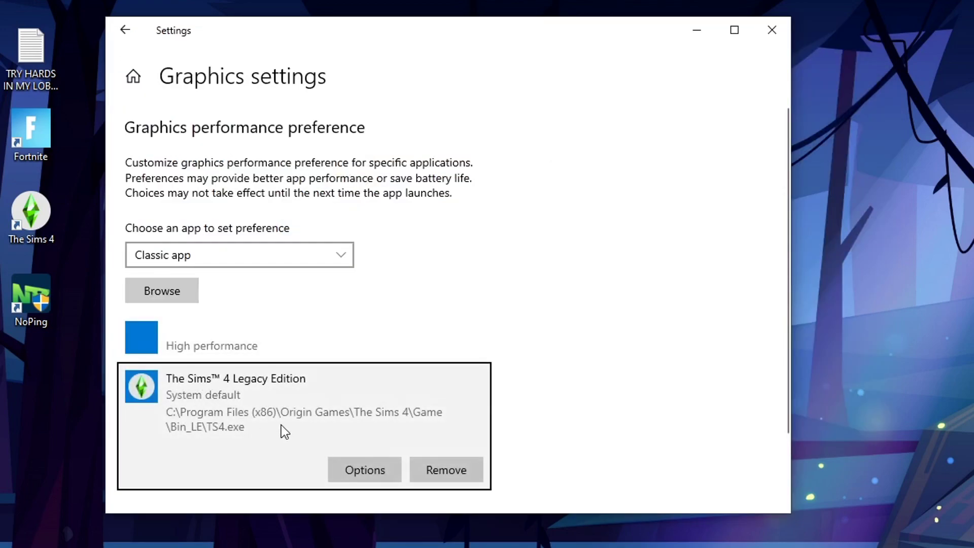
Set The Sims 4 graphics preference to High performance and save it
scroll(281, 425, down, 2)
click(363, 384)
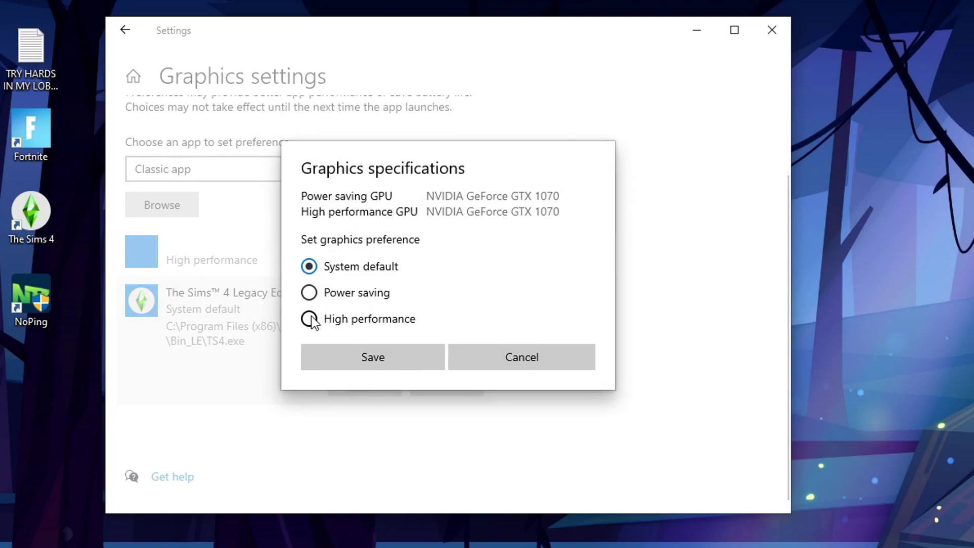
click(317, 318)
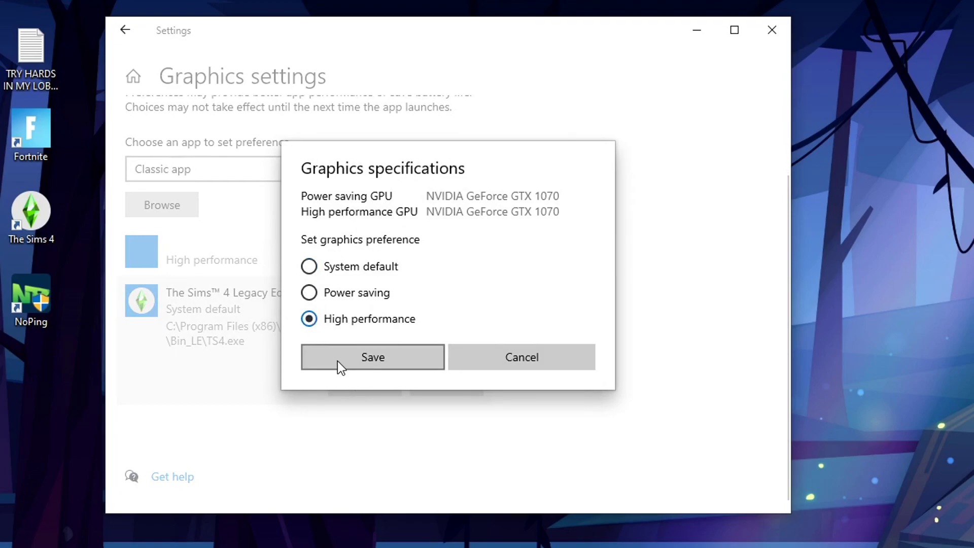
click(340, 358)
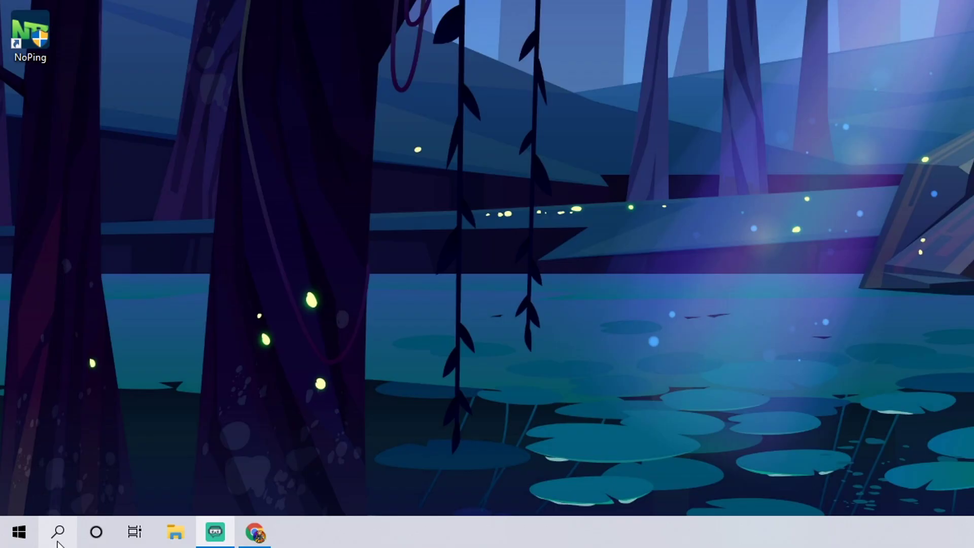
Search 'adjust' and open 'Adjust the appearance and performance of Windows'
click(57, 542)
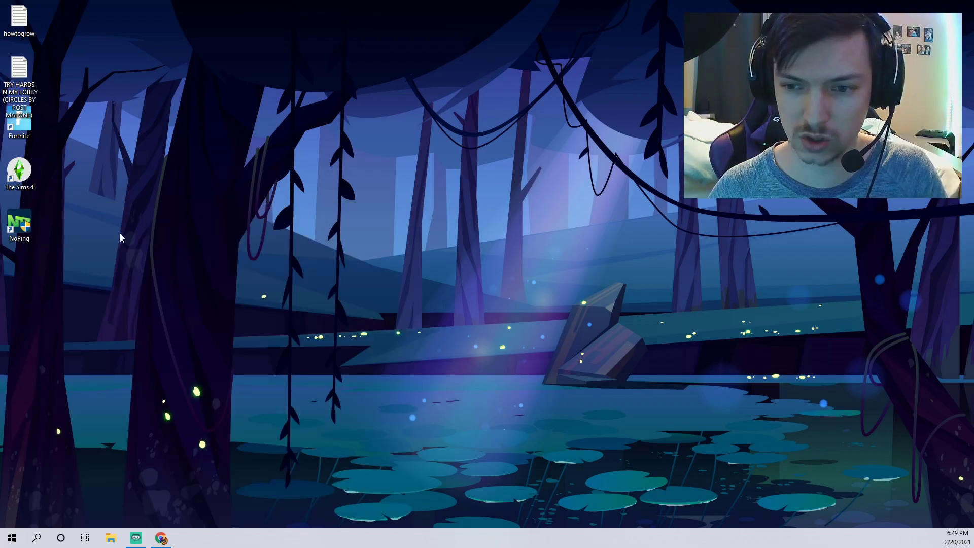
click(58, 531)
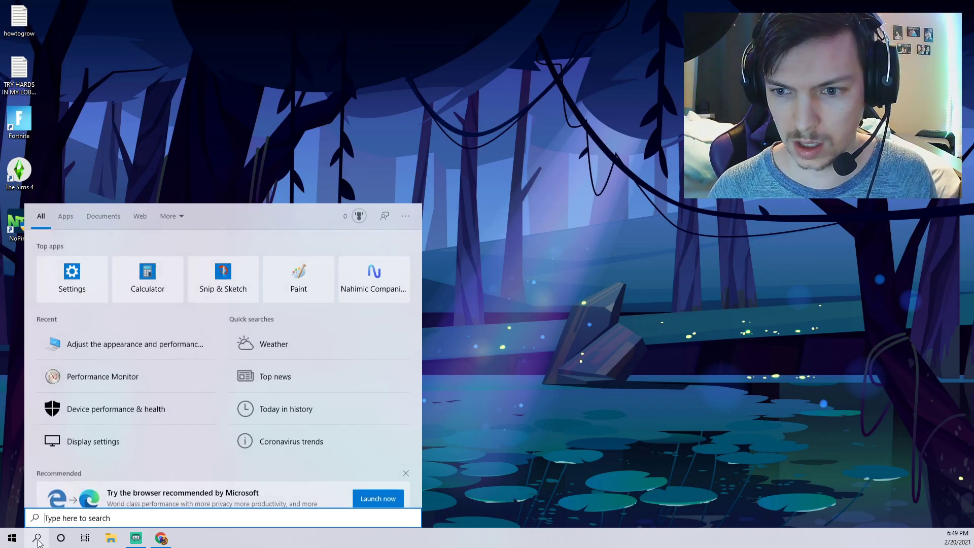
click(212, 198)
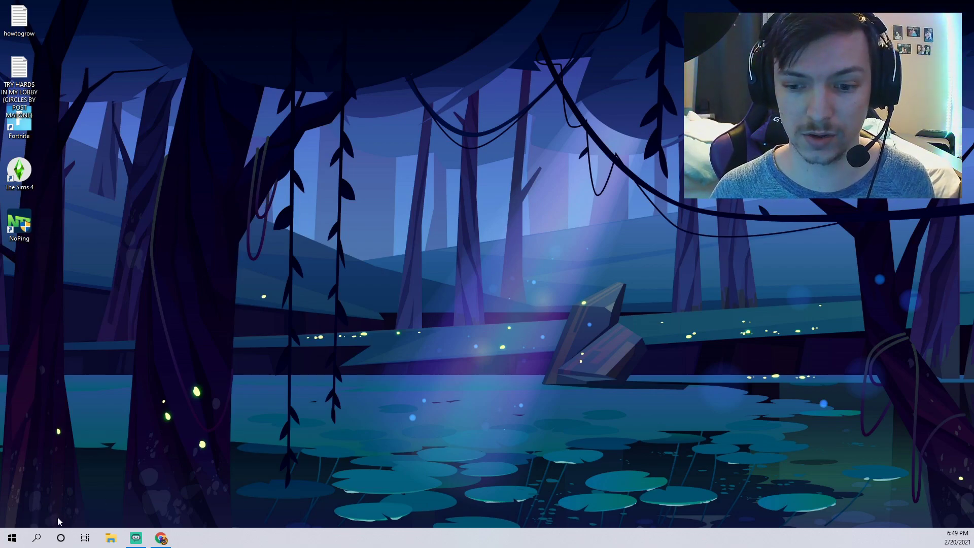
click(46, 534)
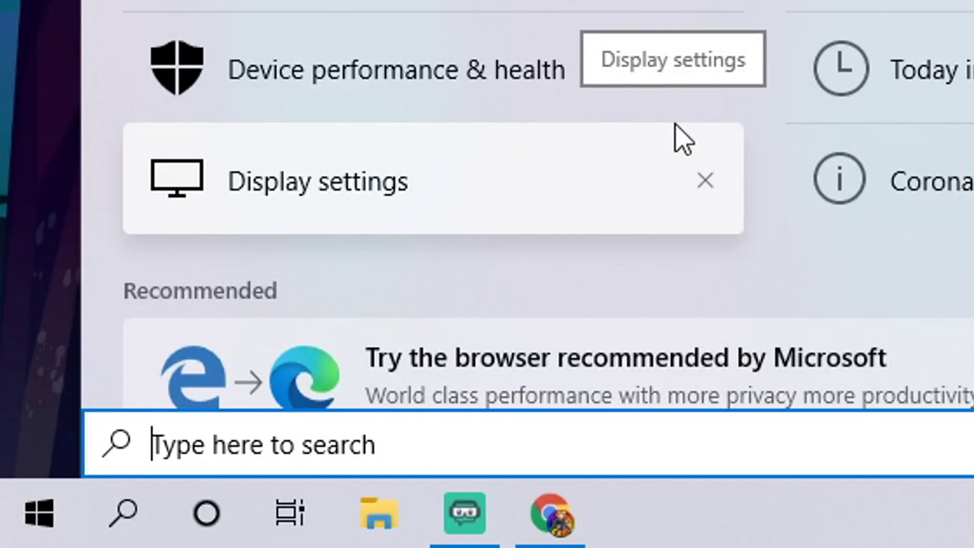
text(adjust)
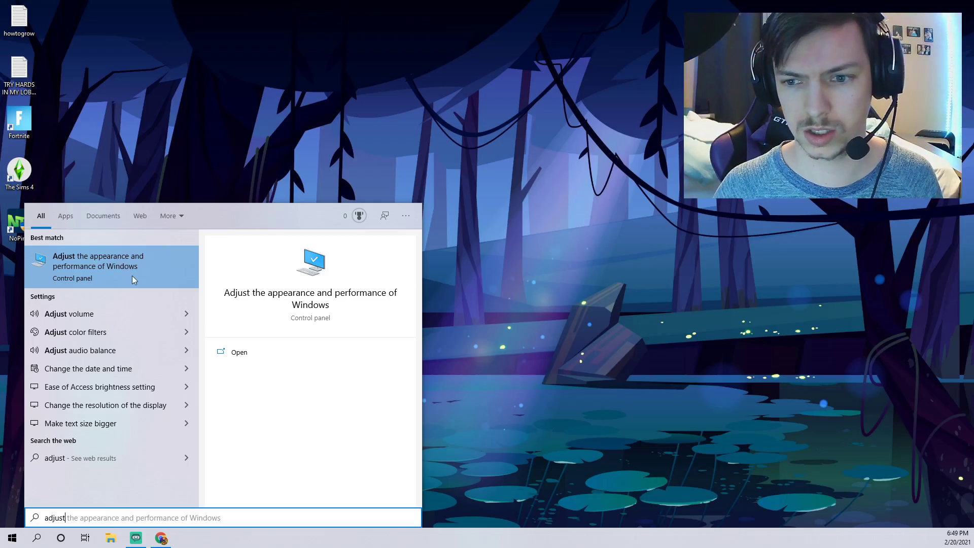
click(324, 231)
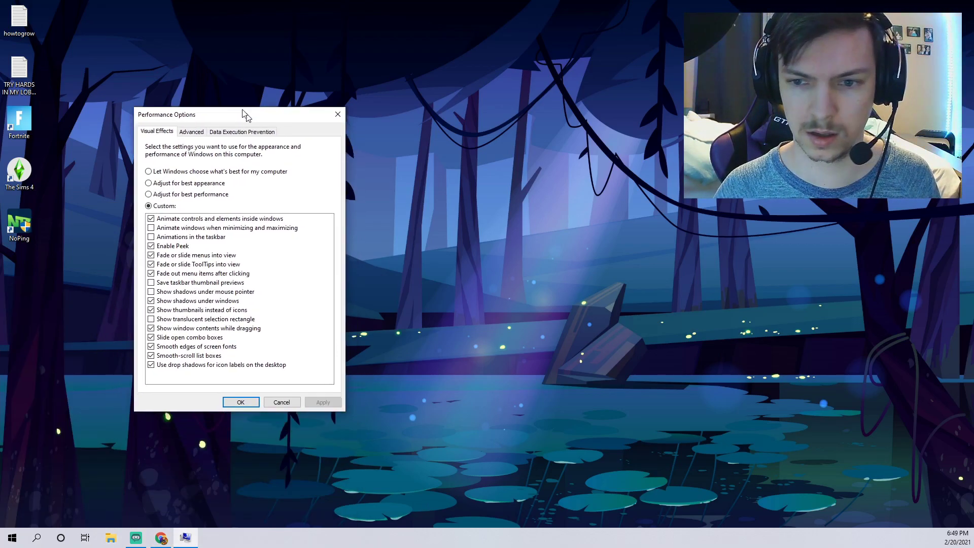
Apply the 'Adjust for best performance' visual effects preset in Performance Options
drag(245, 114, 174, 97)
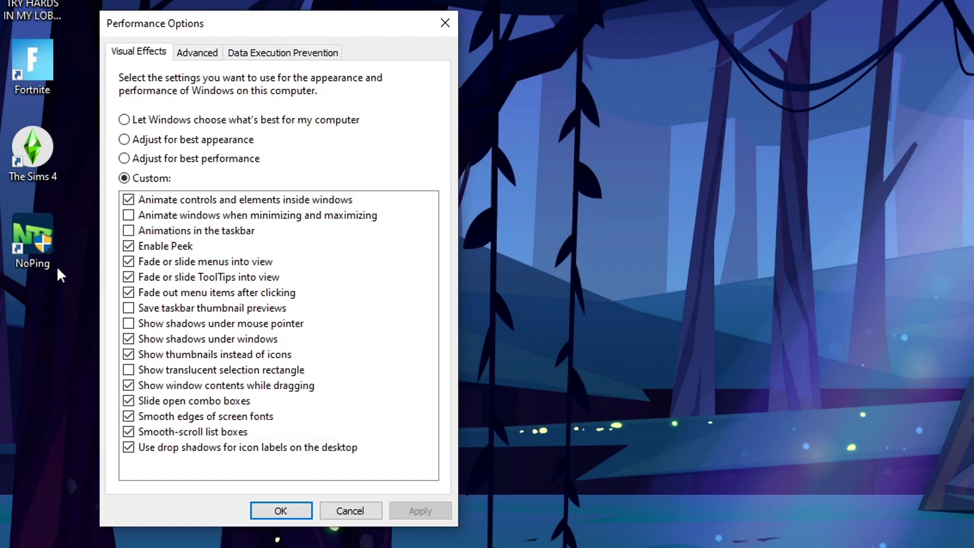
click(125, 159)
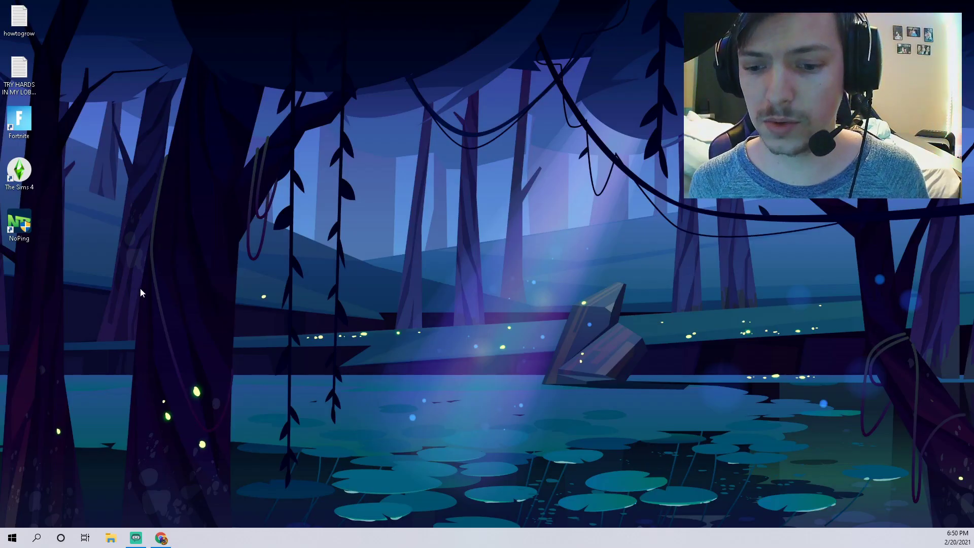
click(11, 538)
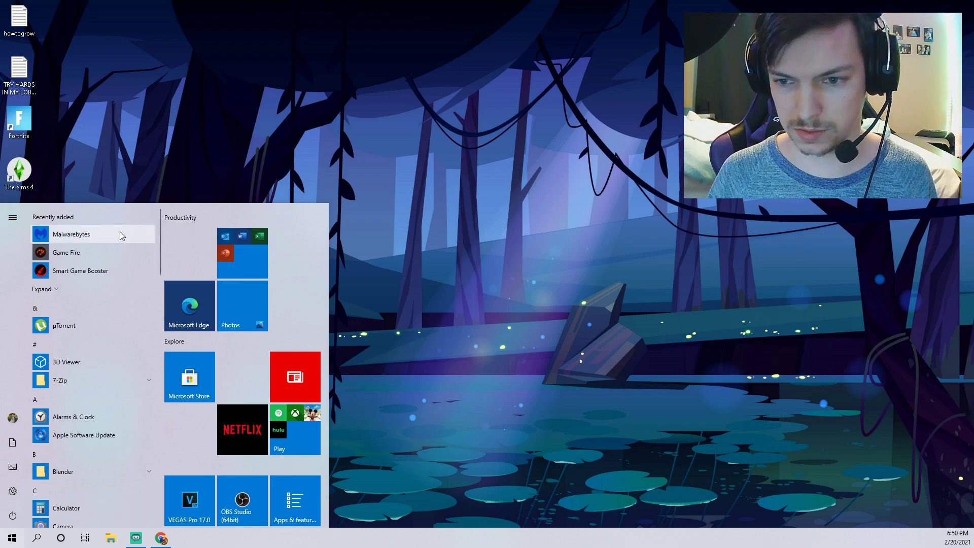
click(197, 80)
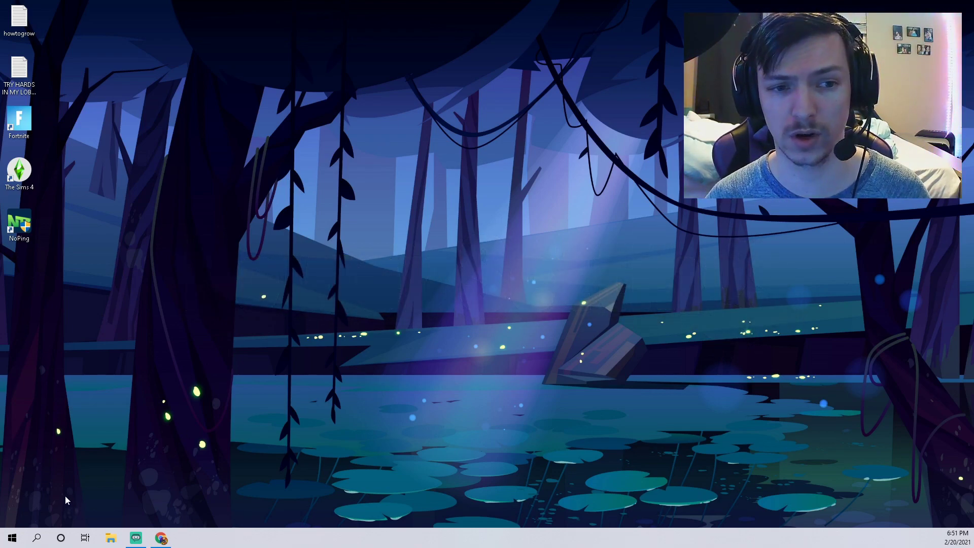
Search 'power' and open the Power & sleep settings page
click(37, 538)
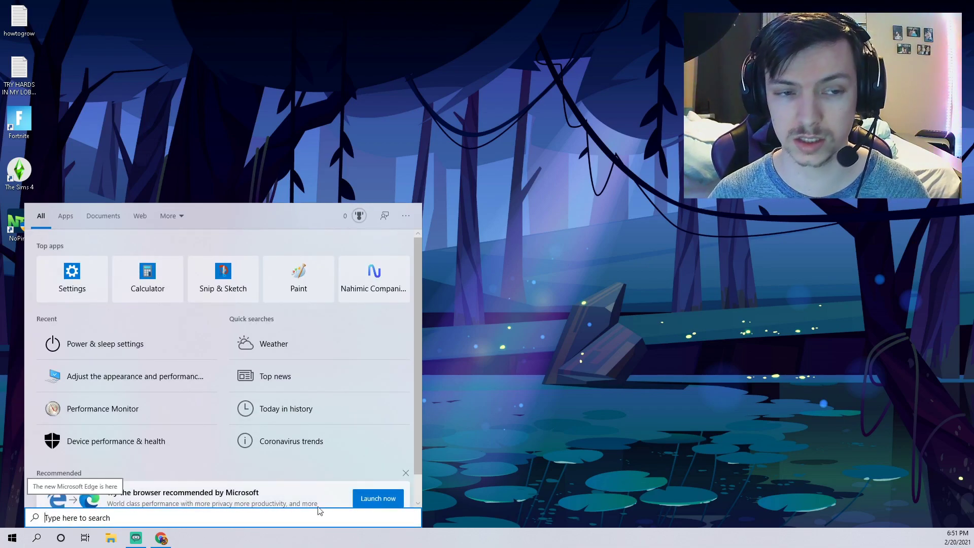
text(p)
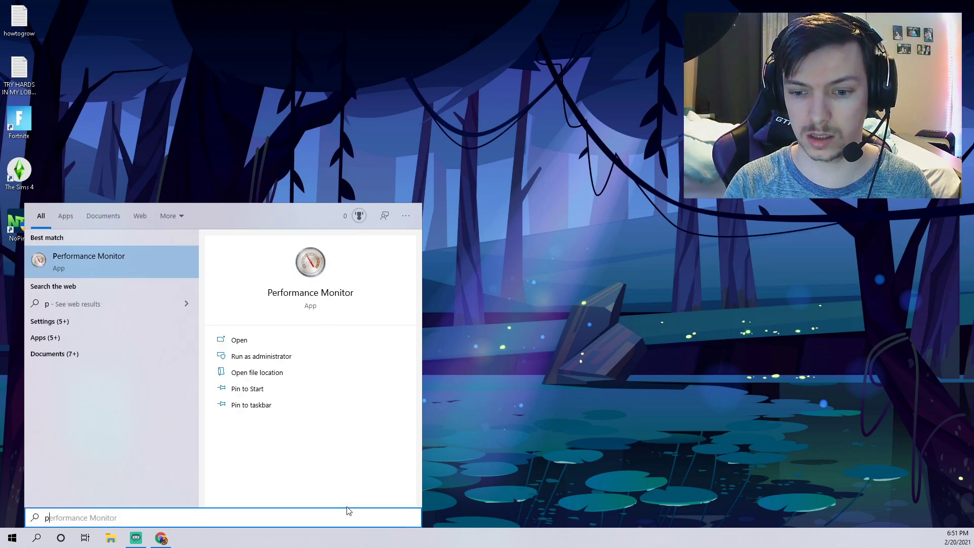
key(BackSpace)
text(power)
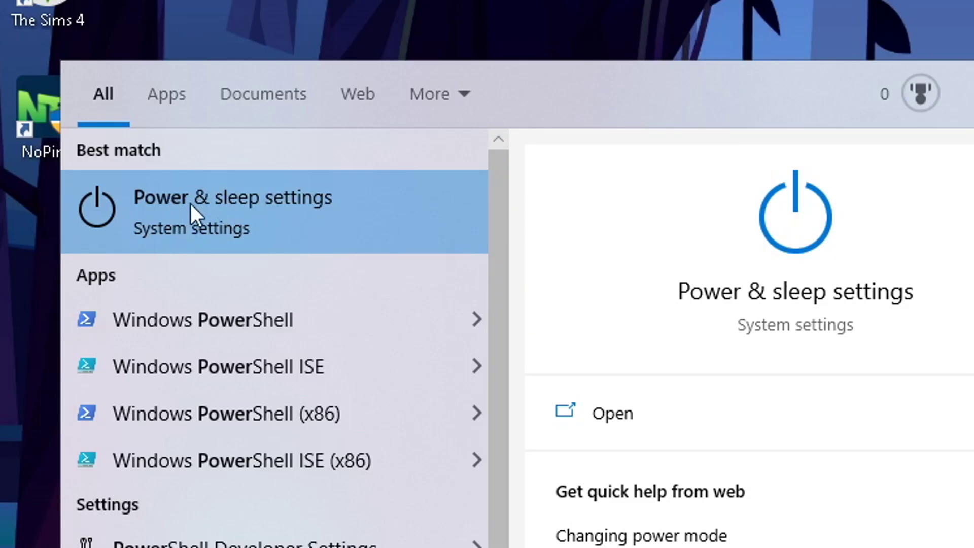
click(261, 228)
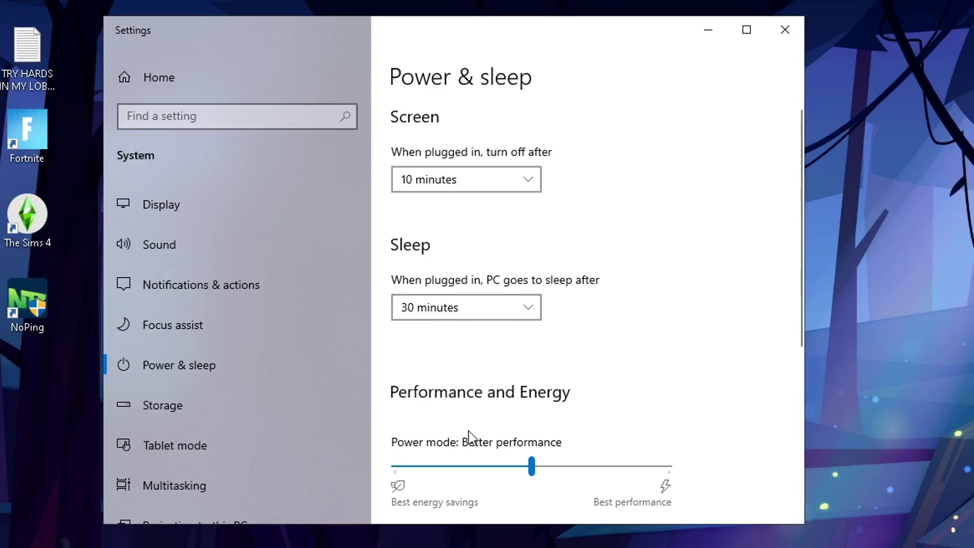
Set the Power mode slider to Best performance and open Additional power settings
scroll(523, 393, down, 3)
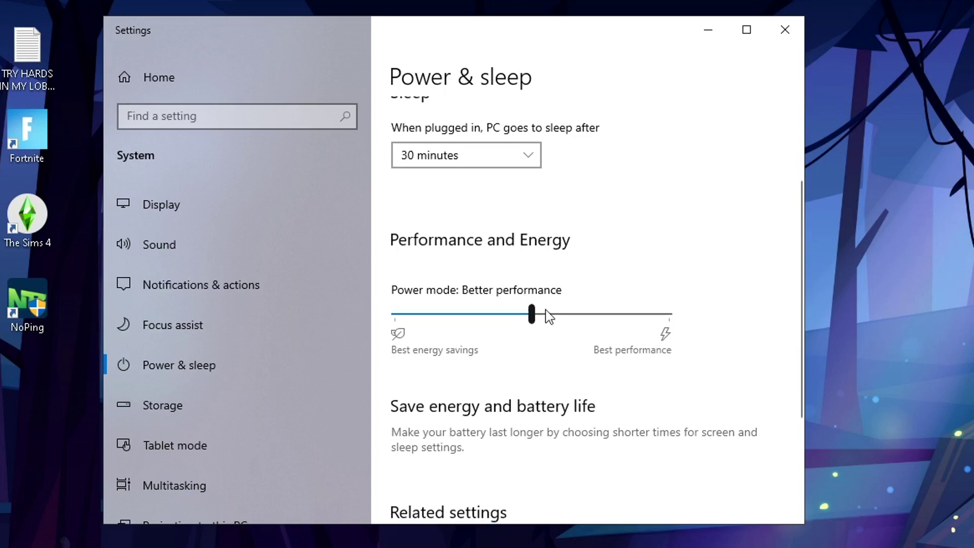
drag(536, 312, 704, 296)
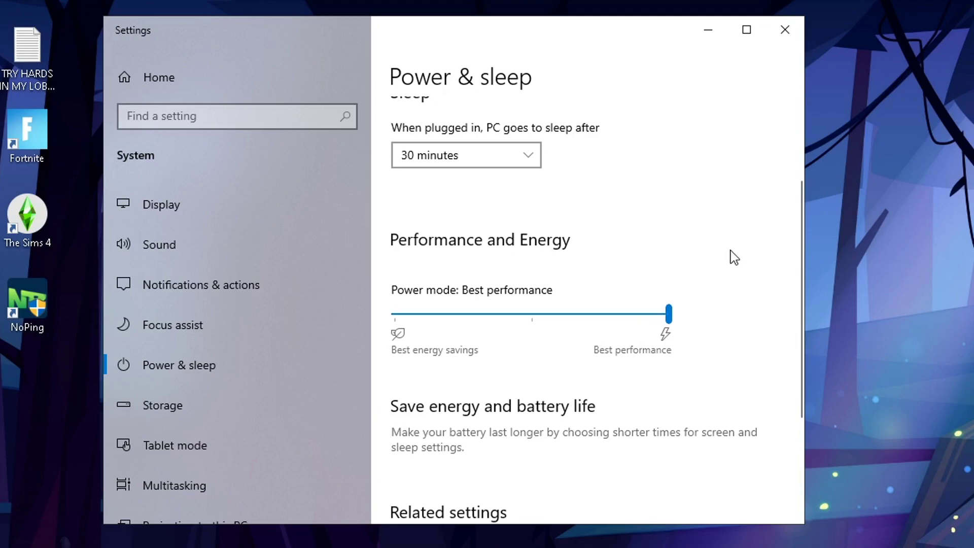
scroll(703, 236, down, 4)
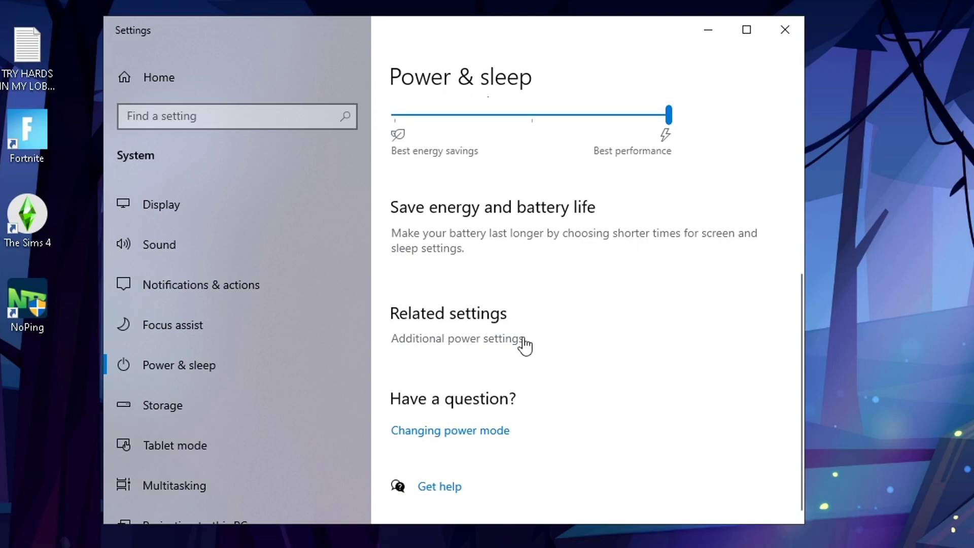
click(435, 340)
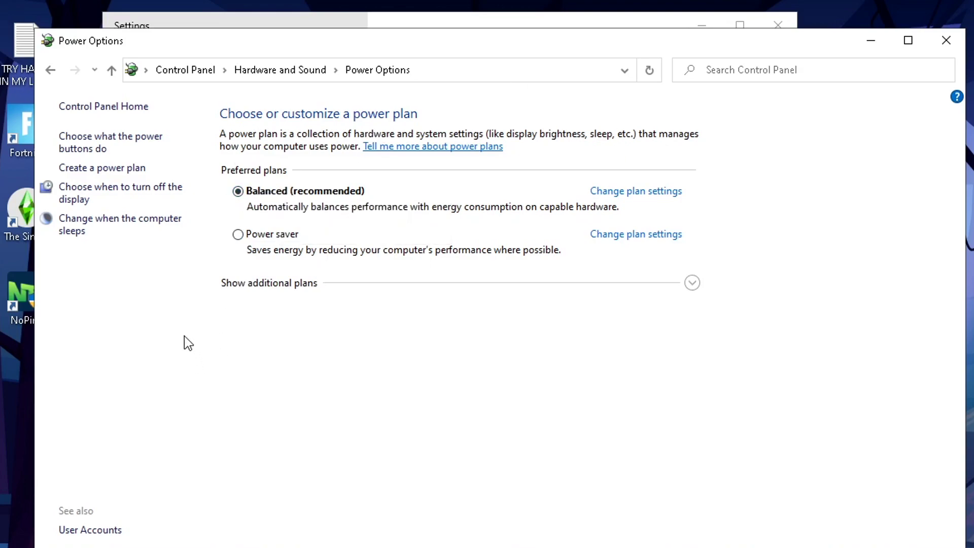
Make AMD Ryzen High Performance the active power plan, then close Power Options and Settings
click(254, 290)
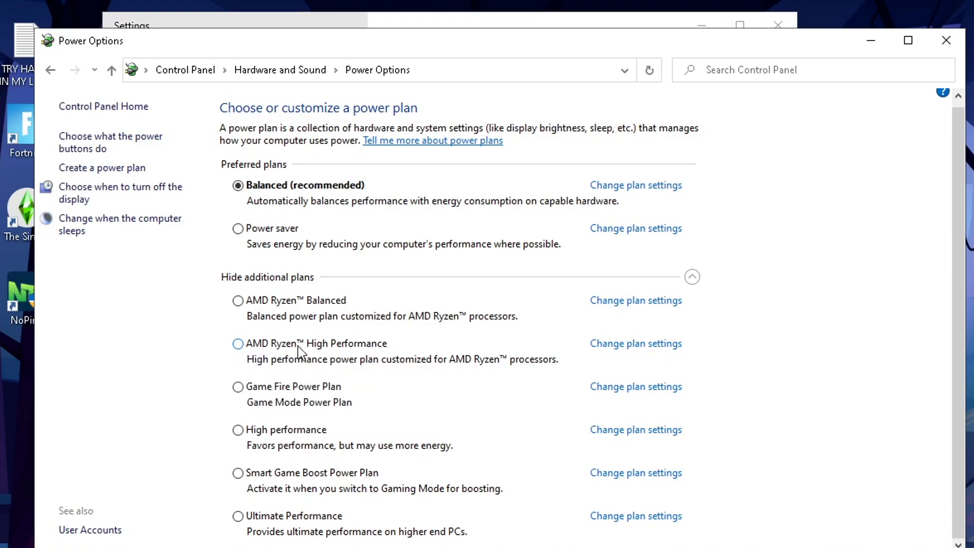
click(247, 348)
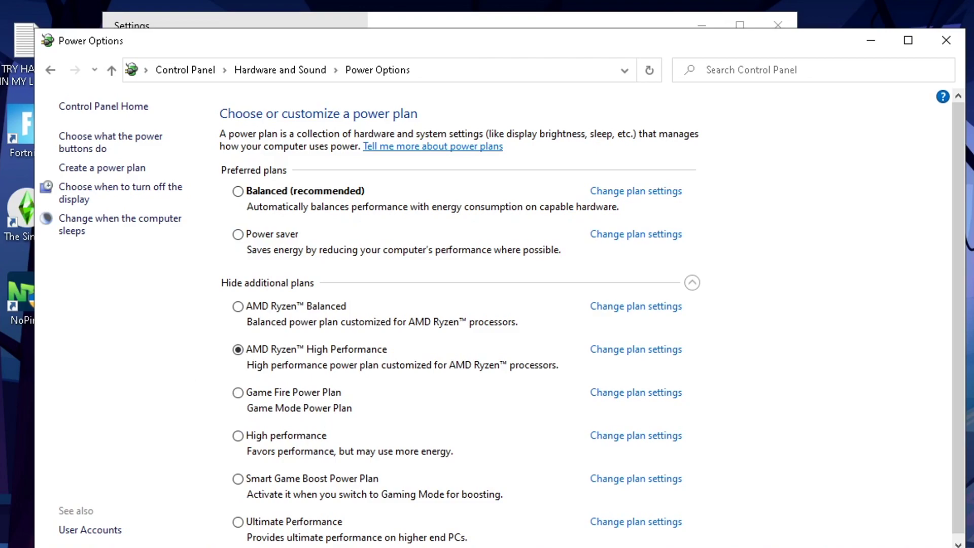
click(946, 40)
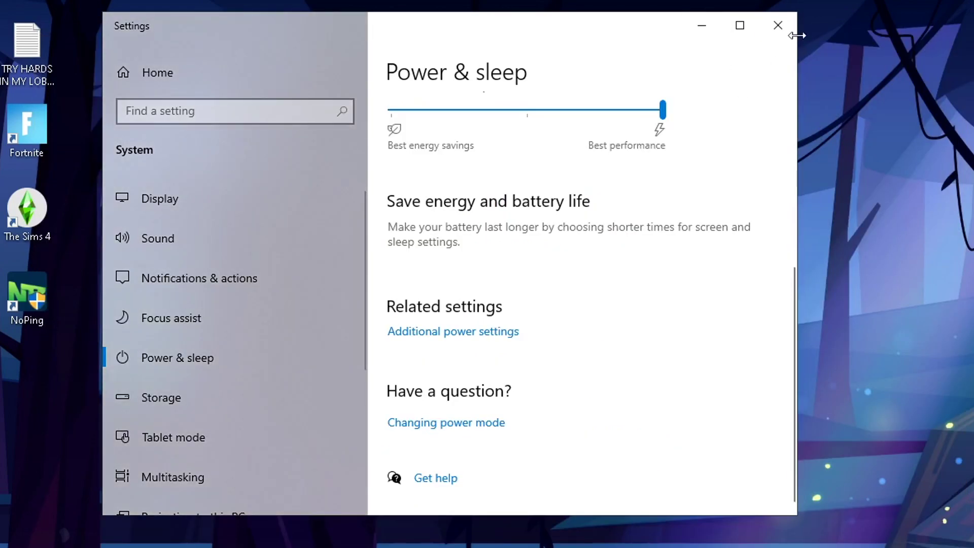
click(777, 25)
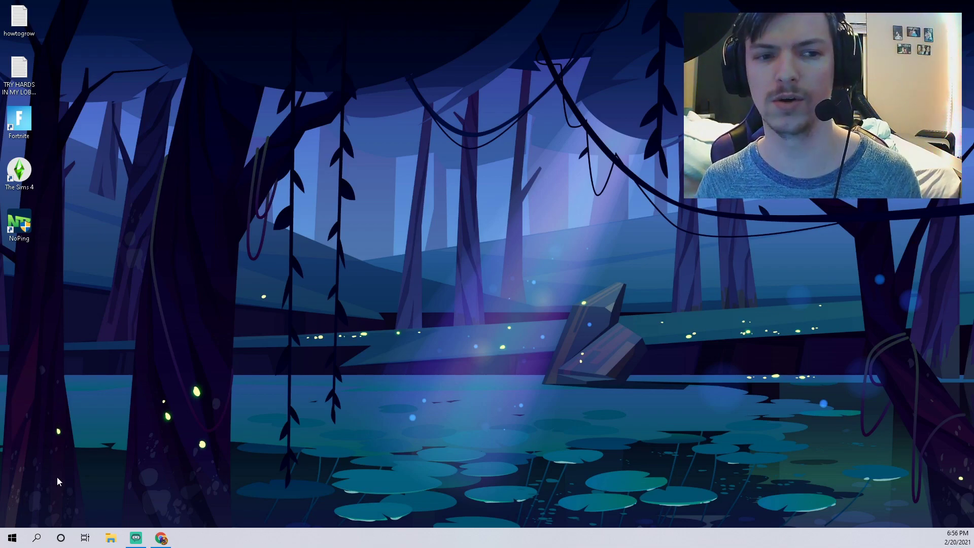
Bring up Windows search from the taskbar
click(37, 538)
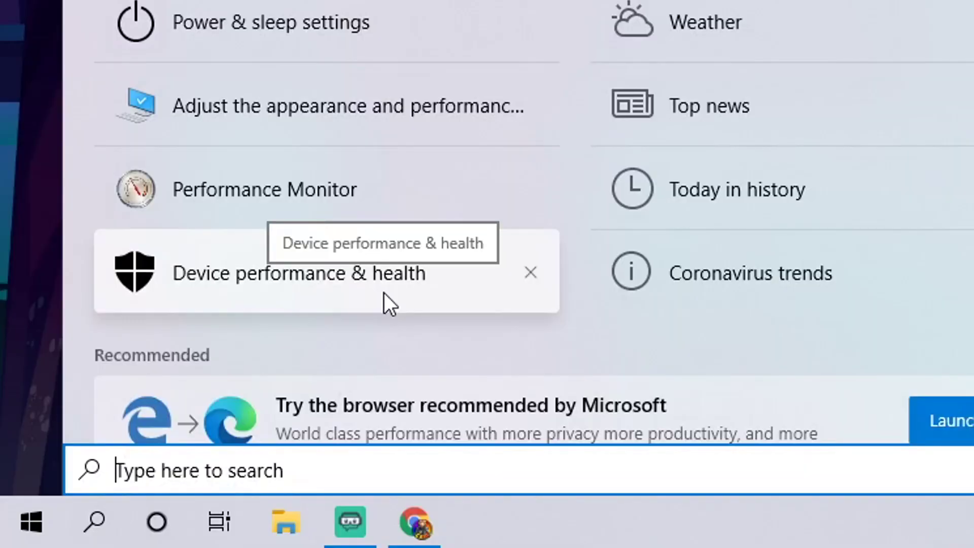
Open Startup Apps and check only EpicGamesLauncher and Realtek HD Audio remain on
text(start)
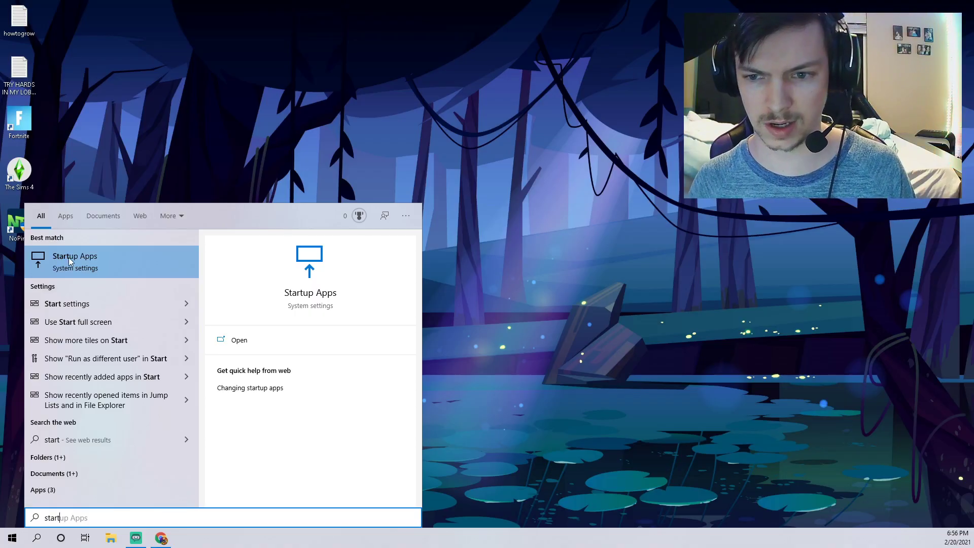
click(117, 223)
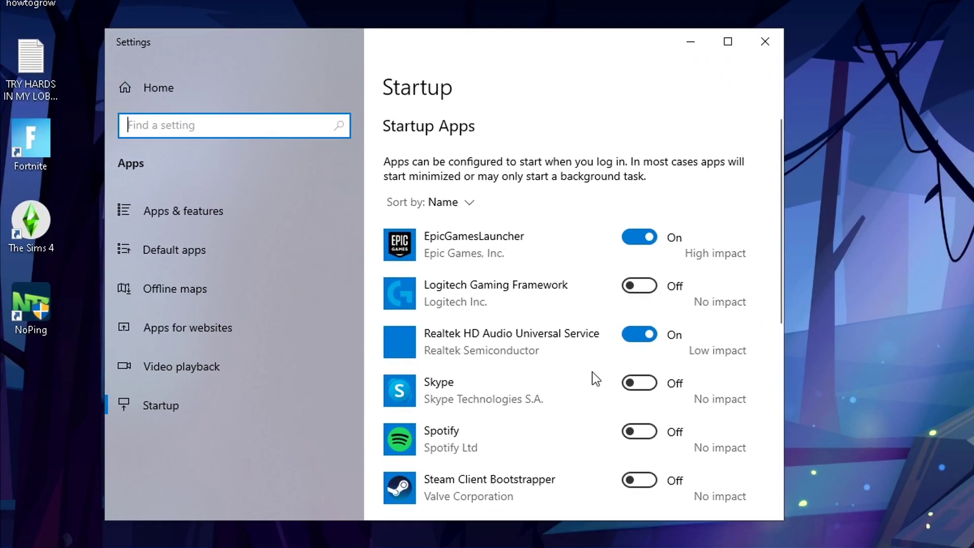
scroll(355, 212, down, 5)
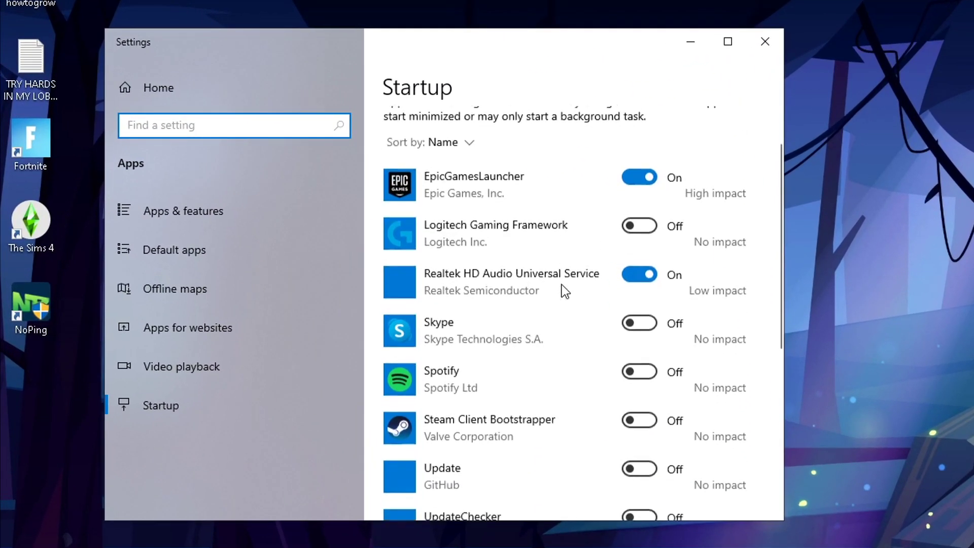
scroll(567, 288, down, 2)
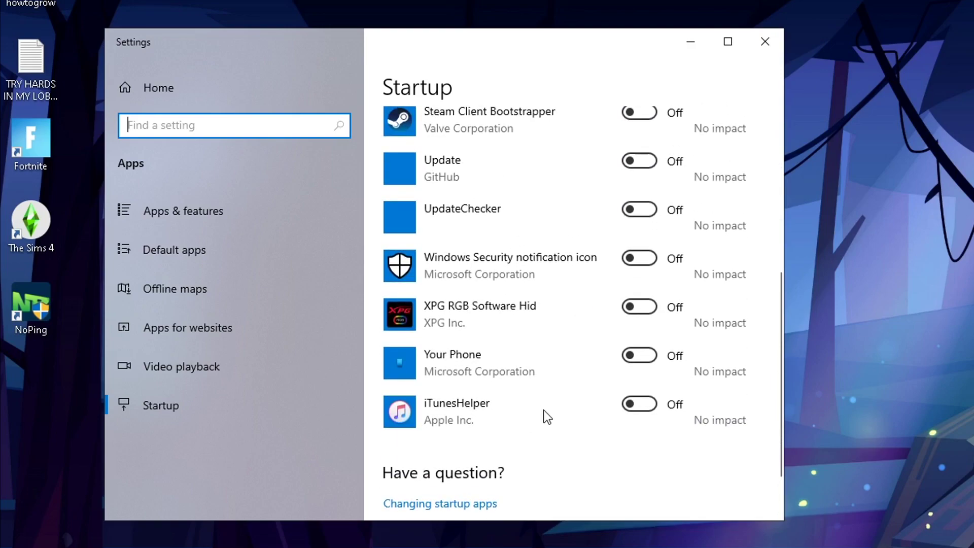
scroll(547, 416, up, 4)
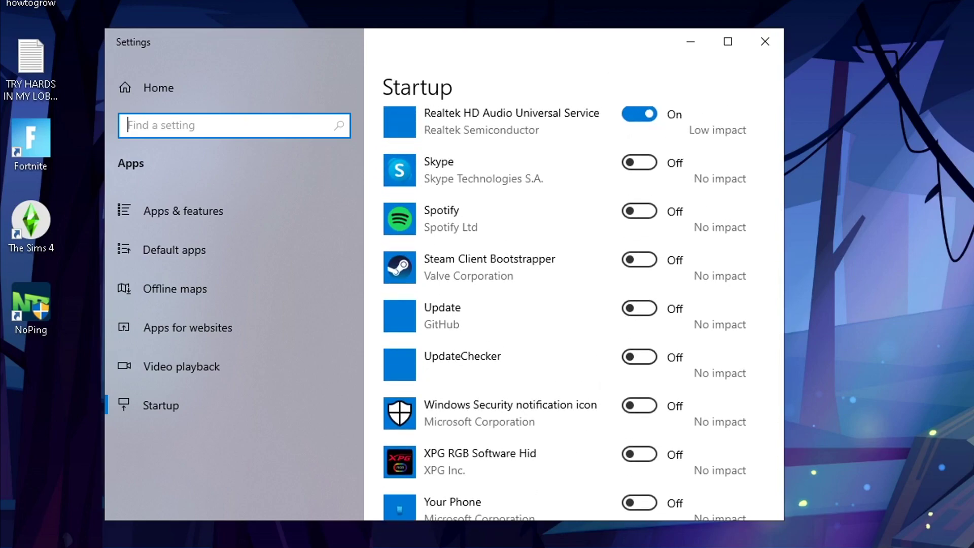
scroll(510, 268, up, 5)
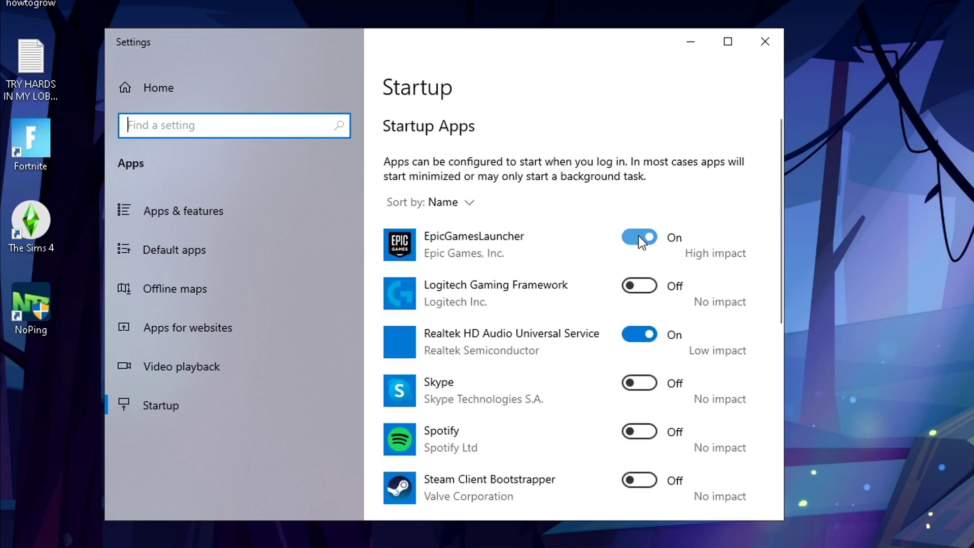
scroll(634, 235, down, 10)
scroll(632, 235, up, 8)
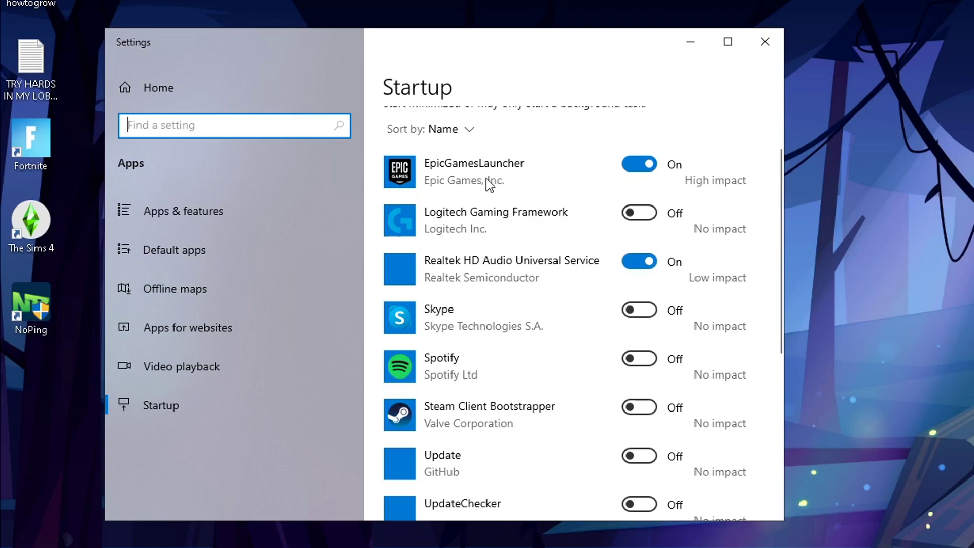
scroll(427, 288, up, 2)
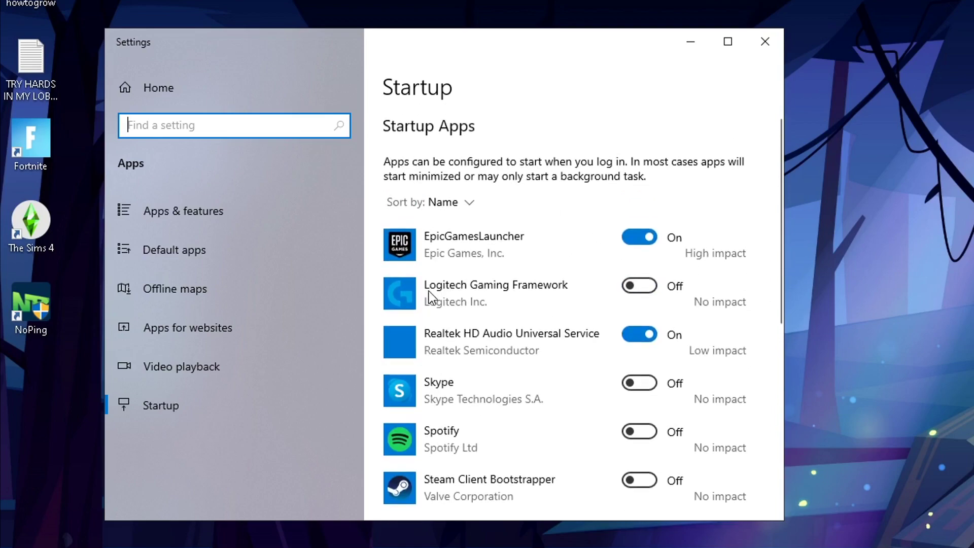
scroll(434, 301, down, 8)
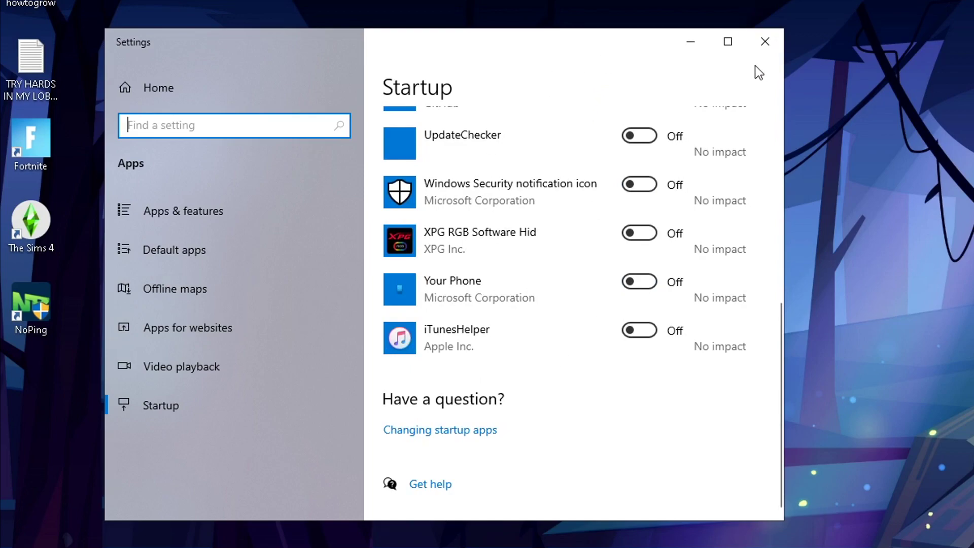
click(202, 216)
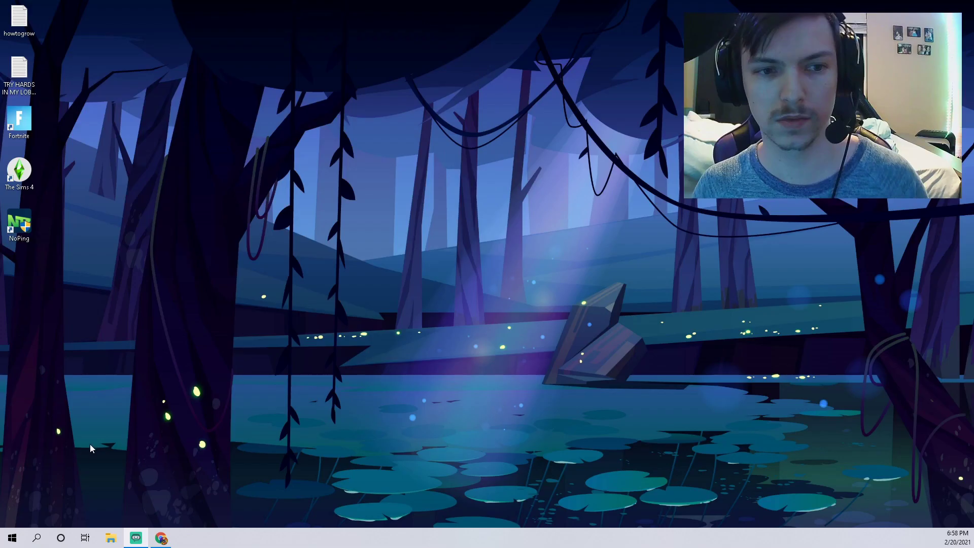
Find 'back' in Windows search and open the Background apps settings page
click(37, 538)
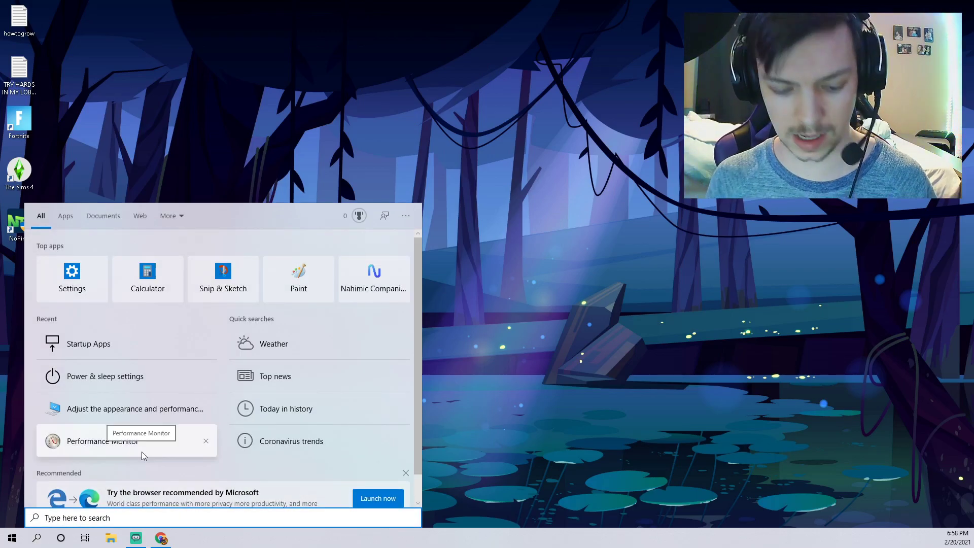
text(back)
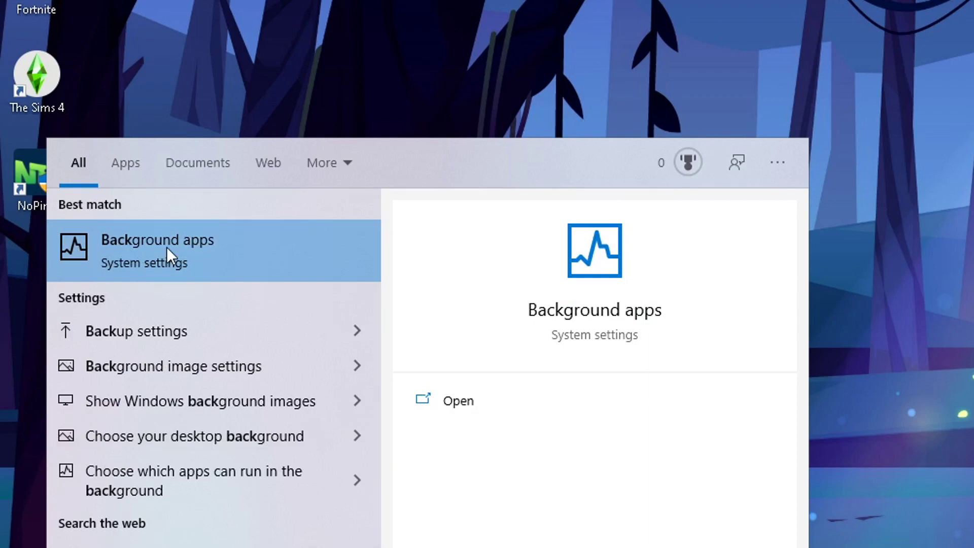
click(188, 248)
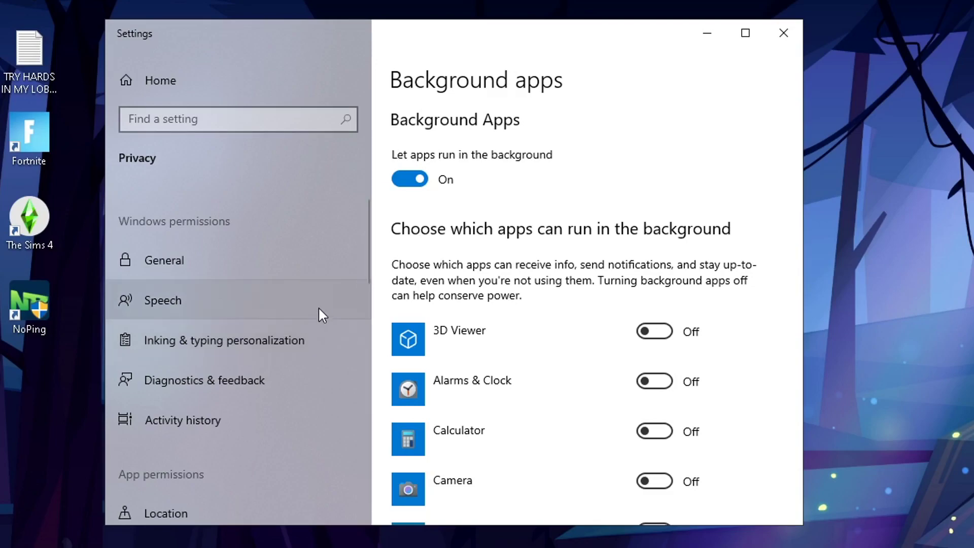
Scroll the app list to confirm only NVIDIA Control Panel can run in the background
scroll(504, 317, down, 8)
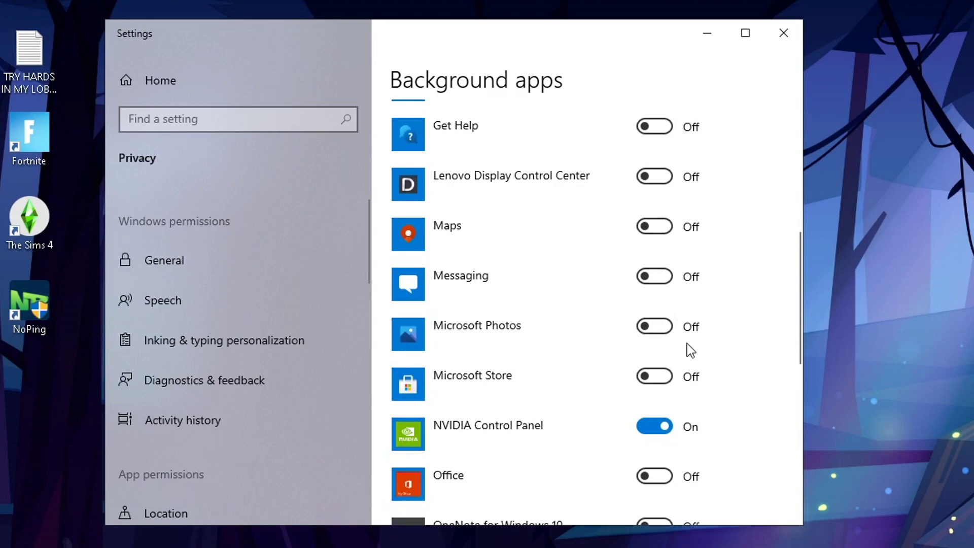
scroll(583, 303, down, 6)
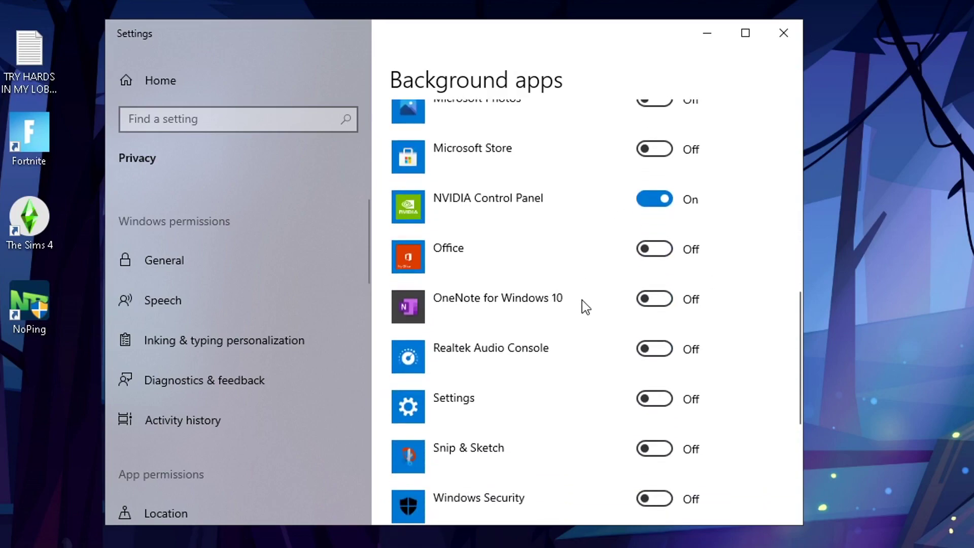
scroll(581, 292, down, 2)
scroll(578, 291, up, 10)
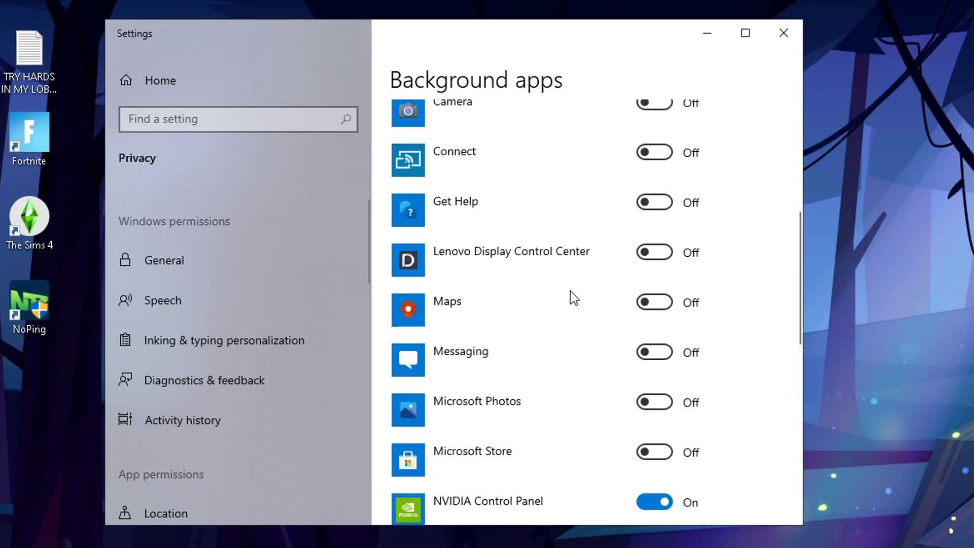
scroll(572, 291, up, 5)
scroll(631, 268, down, 8)
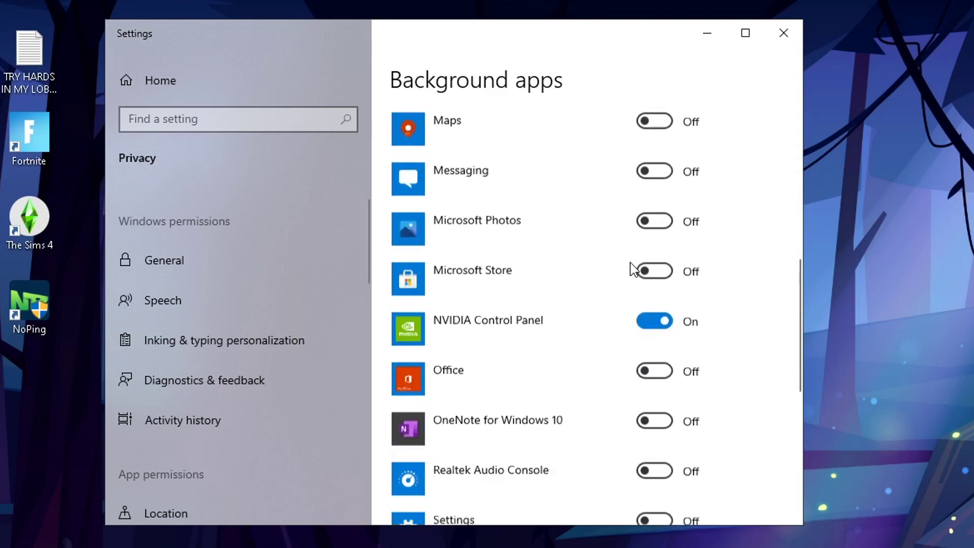
scroll(630, 267, down, 1)
scroll(459, 447, down, 6)
scroll(457, 428, up, 8)
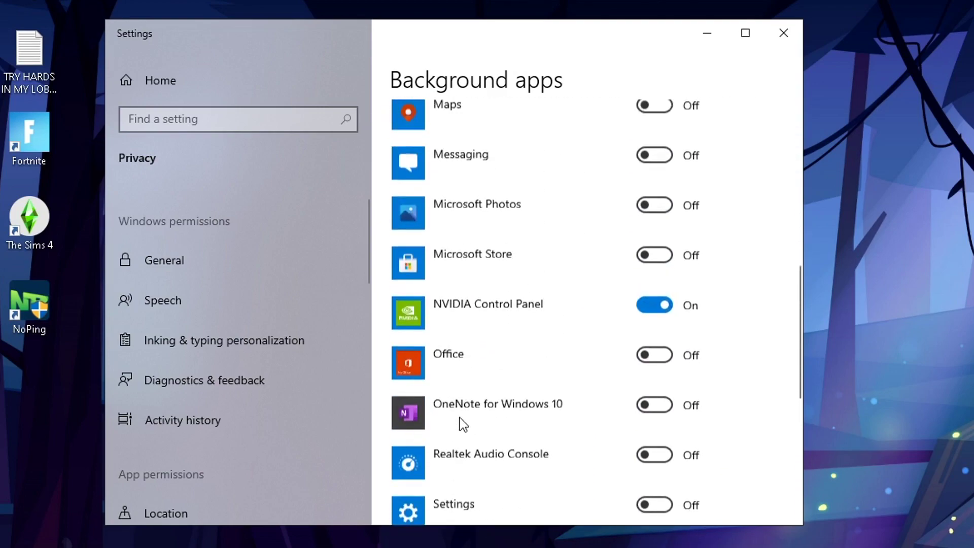